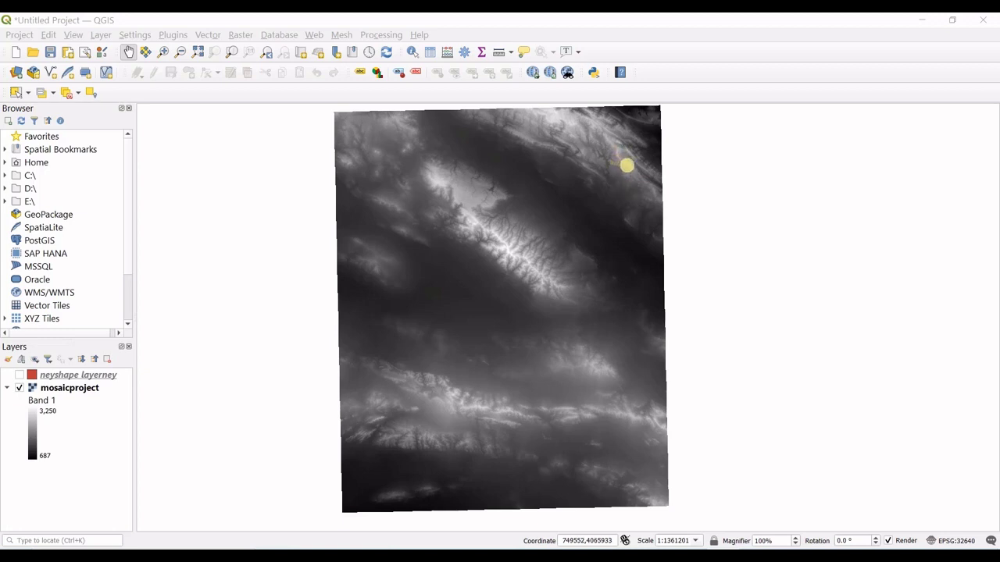
Nudge the elevation map left and switch on the red neyshape layerney boundary polygon.
{"action": "left_click_drag", "start_coordinate": [628, 173], "coordinate": [581, 171]}
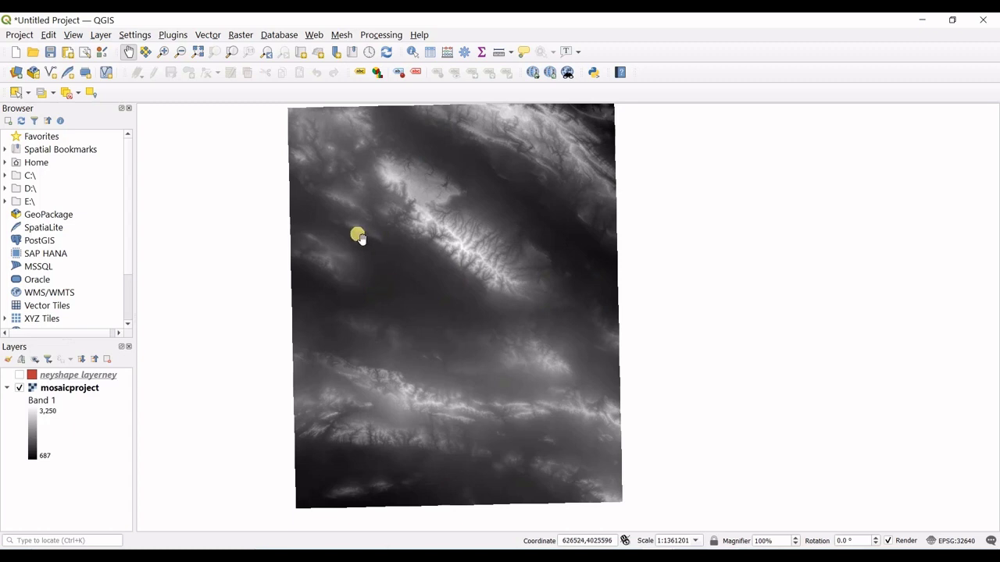
{"action": "left_click", "coordinate": [18, 376]}
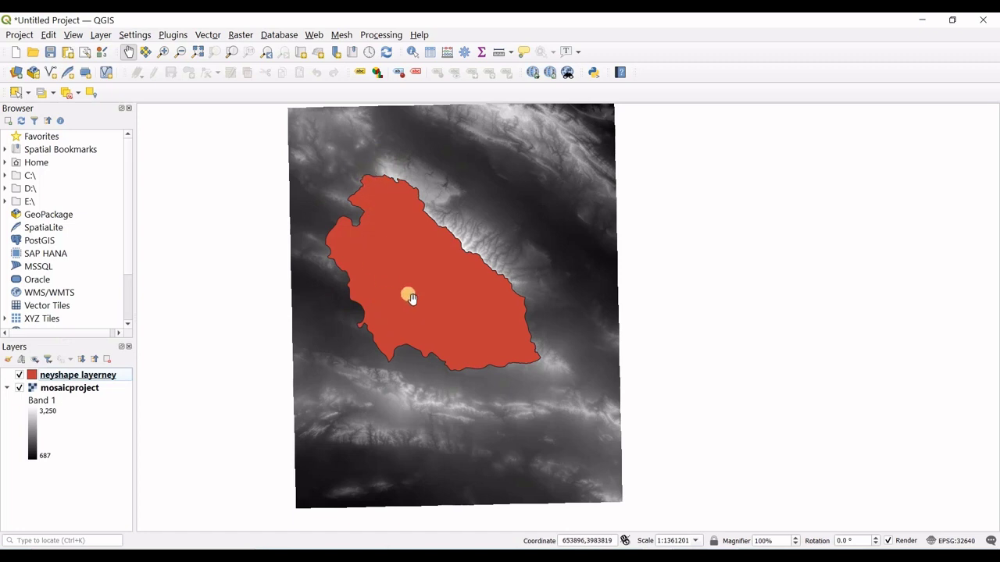
Hide the neyshape layerney polygon and glance at the Raster menu's extraction tools.
{"action": "left_click", "coordinate": [20, 375]}
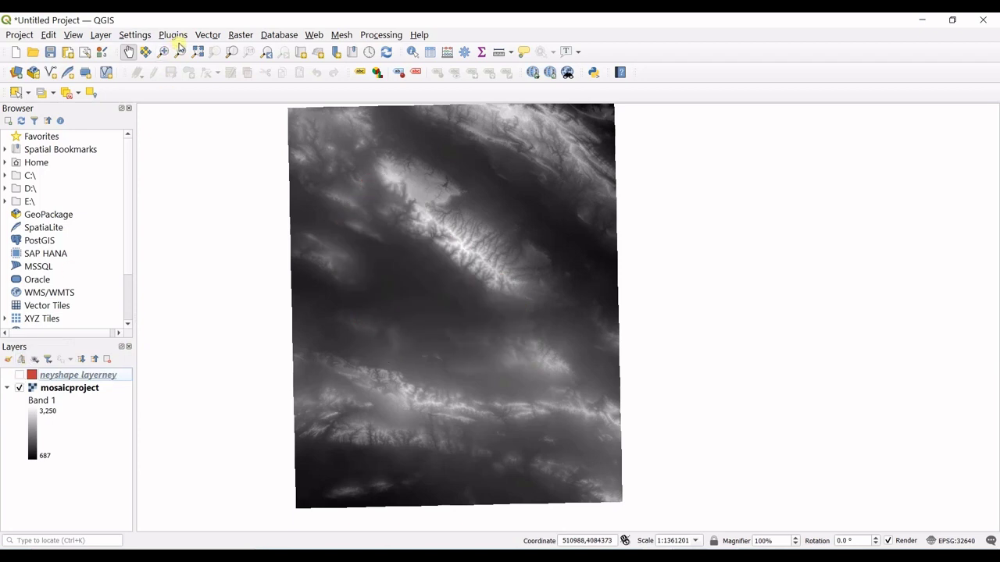
{"action": "left_click", "coordinate": [236, 39]}
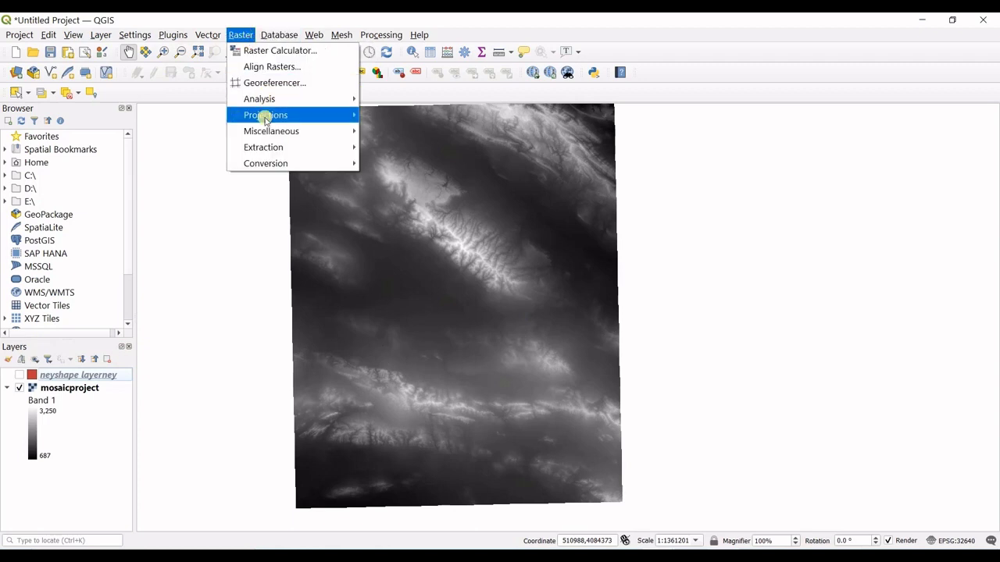
{"action": "mouse_move", "coordinate": [263, 147]}
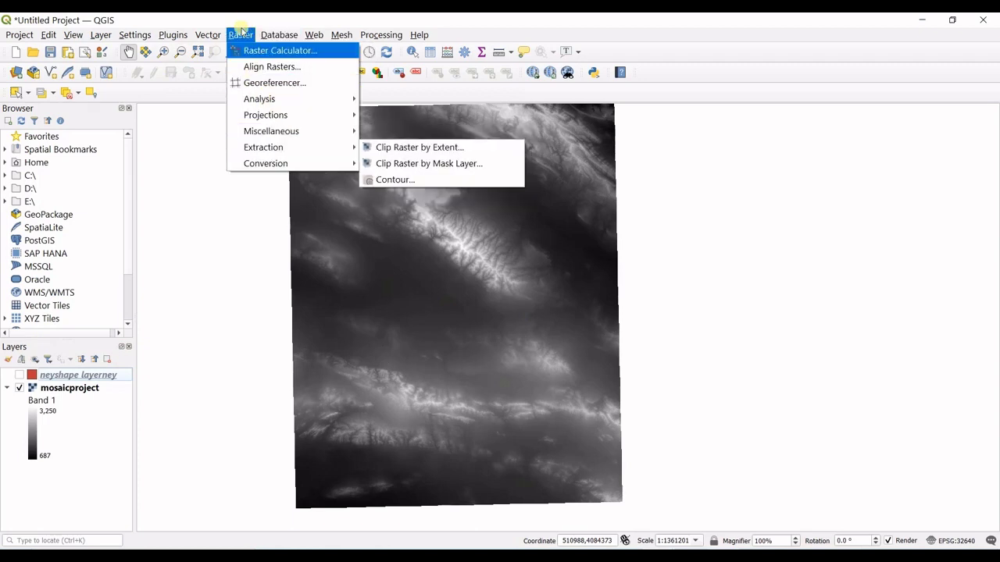
{"action": "left_click", "coordinate": [241, 33]}
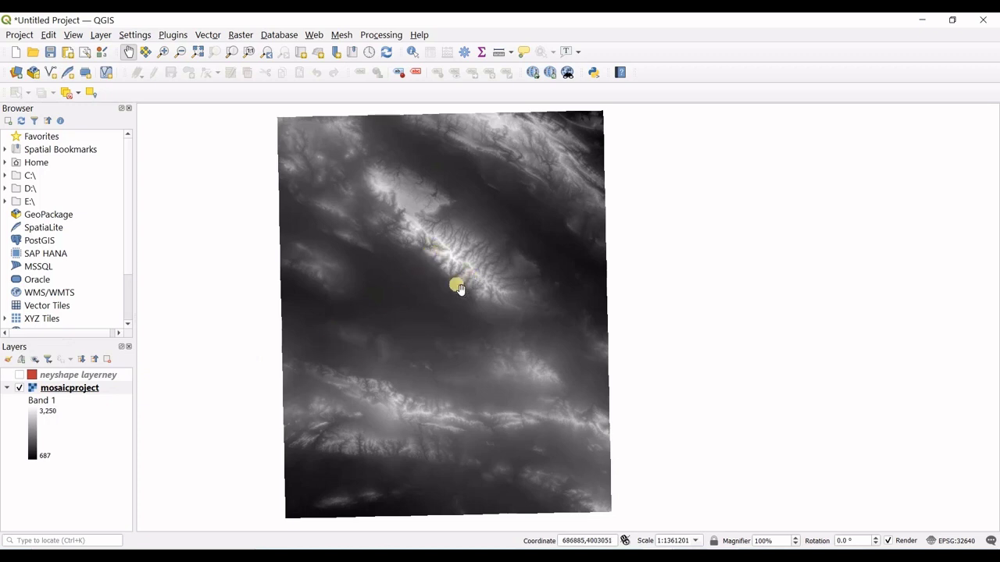
Zoom in and back out on the mosaicproject raster with the mouse wheel.
{"action": "scroll", "coordinate": [458, 288], "scroll_direction": "up", "scroll_amount": 6}
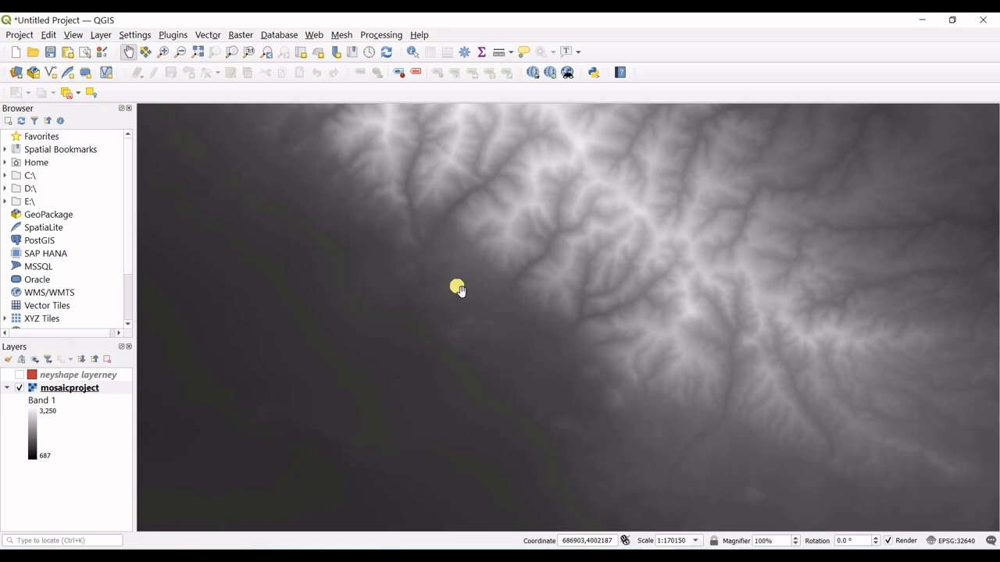
{"action": "scroll", "coordinate": [459, 288], "scroll_direction": "up", "scroll_amount": 3}
{"action": "scroll", "coordinate": [458, 288], "scroll_direction": "up", "scroll_amount": 5}
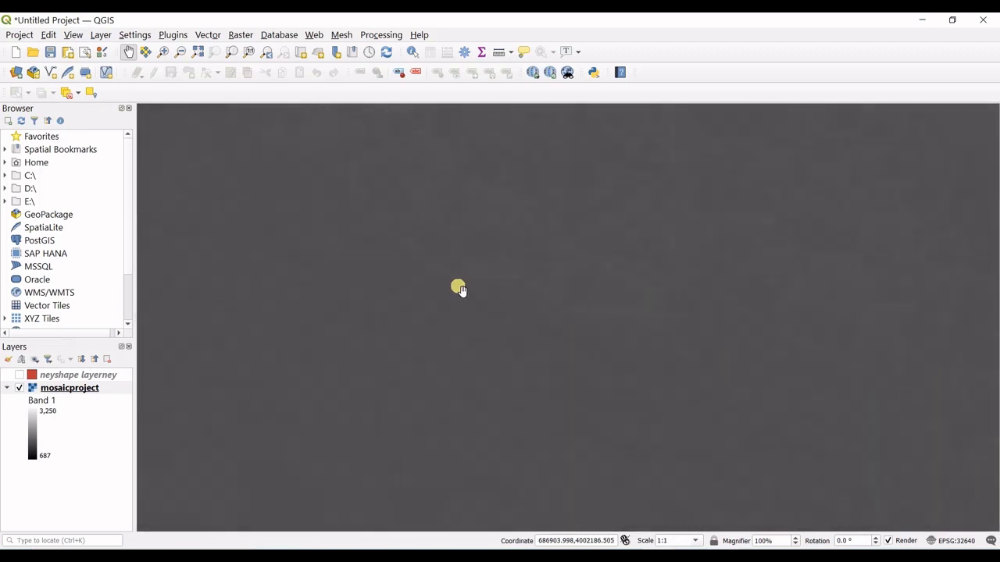
{"action": "scroll", "coordinate": [459, 288], "scroll_direction": "down", "scroll_amount": 3}
{"action": "scroll", "coordinate": [458, 288], "scroll_direction": "down", "scroll_amount": 2}
{"action": "scroll", "coordinate": [459, 289], "scroll_direction": "down", "scroll_amount": 6}
{"action": "scroll", "coordinate": [459, 288], "scroll_direction": "down", "scroll_amount": 1}
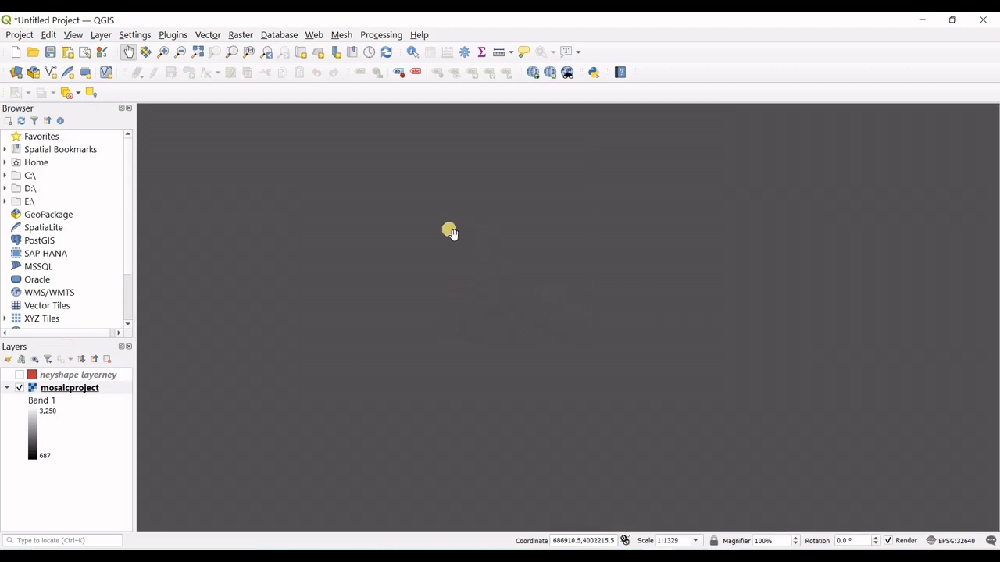
{"action": "scroll", "coordinate": [531, 242], "scroll_direction": "down", "scroll_amount": 5}
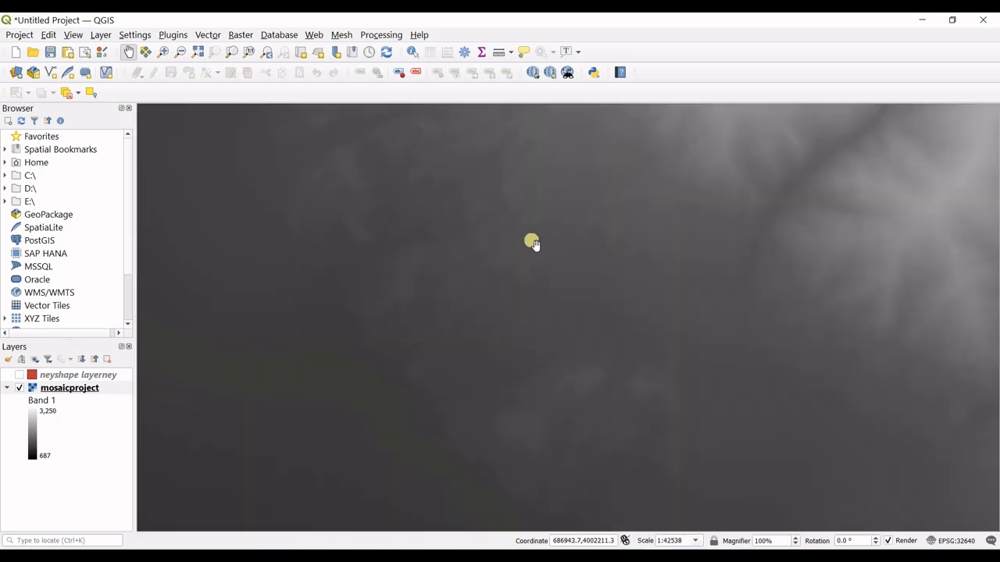
{"action": "scroll", "coordinate": [531, 242], "scroll_direction": "down", "scroll_amount": 3}
{"action": "scroll", "coordinate": [611, 203], "scroll_direction": "up", "scroll_amount": 2}
Zoom in closely and pan across the raster to inspect individual grayscale cells.
{"action": "left_click_drag", "start_coordinate": [612, 203], "coordinate": [446, 250]}
{"action": "scroll", "coordinate": [389, 200], "scroll_direction": "up", "scroll_amount": 3}
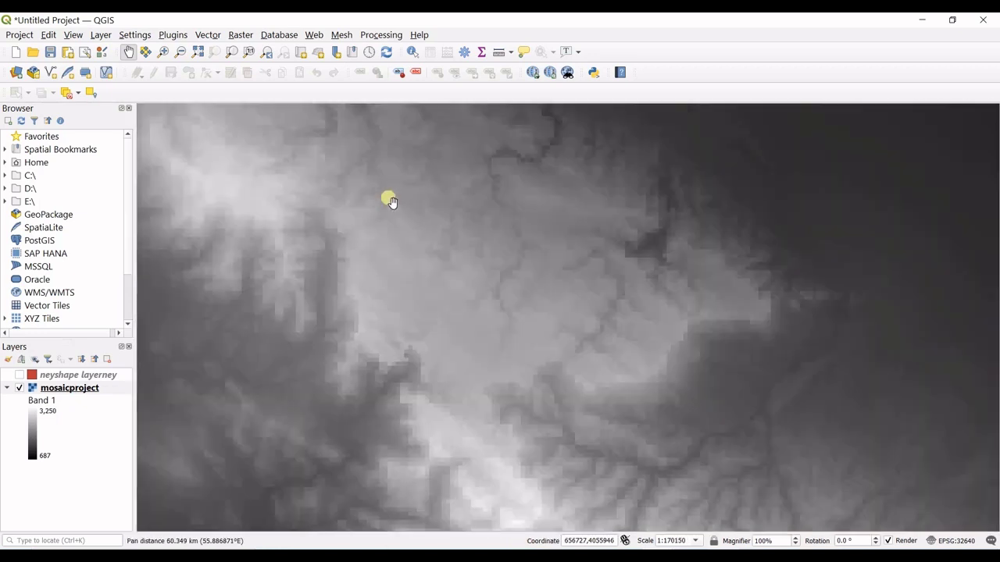
{"action": "scroll", "coordinate": [478, 235], "scroll_direction": "up", "scroll_amount": 1}
{"action": "left_click_drag", "start_coordinate": [694, 317], "coordinate": [487, 230]}
{"action": "scroll", "coordinate": [670, 296], "scroll_direction": "up", "scroll_amount": 3}
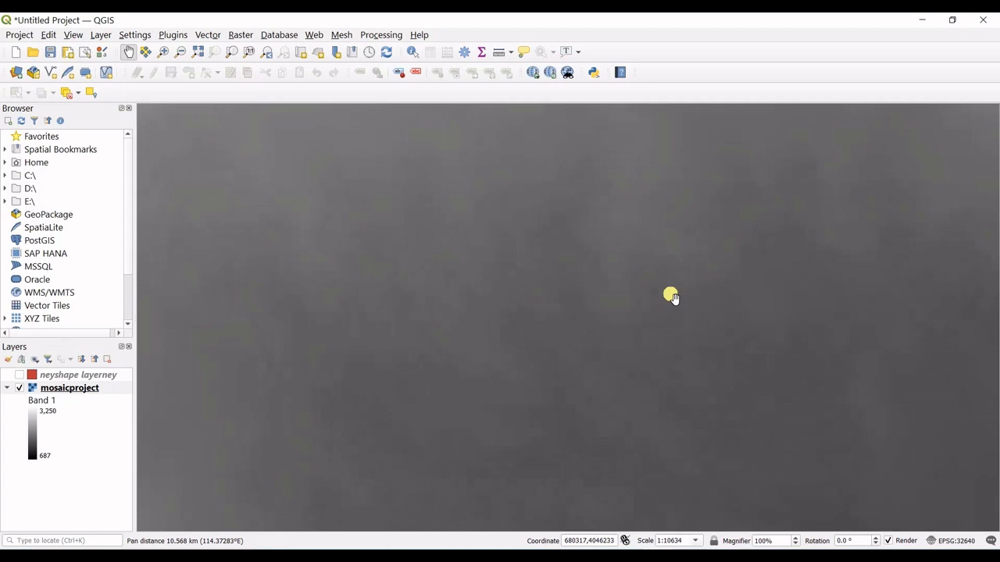
{"action": "left_click_drag", "start_coordinate": [643, 230], "coordinate": [562, 257]}
{"action": "scroll", "coordinate": [565, 277], "scroll_direction": "up", "scroll_amount": 3}
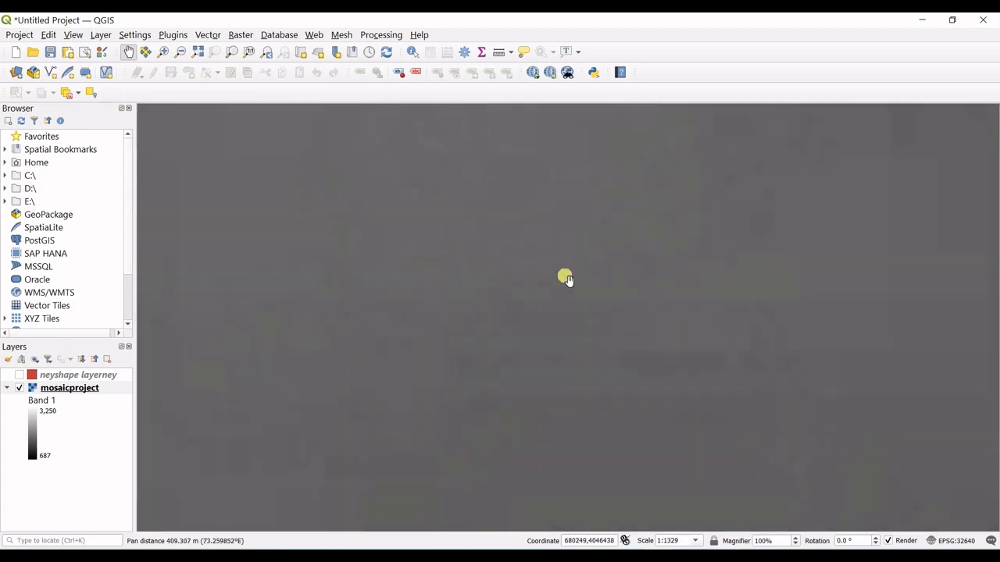
{"action": "left_click_drag", "start_coordinate": [496, 290], "coordinate": [379, 297]}
{"action": "scroll", "coordinate": [337, 281], "scroll_direction": "up", "scroll_amount": 2}
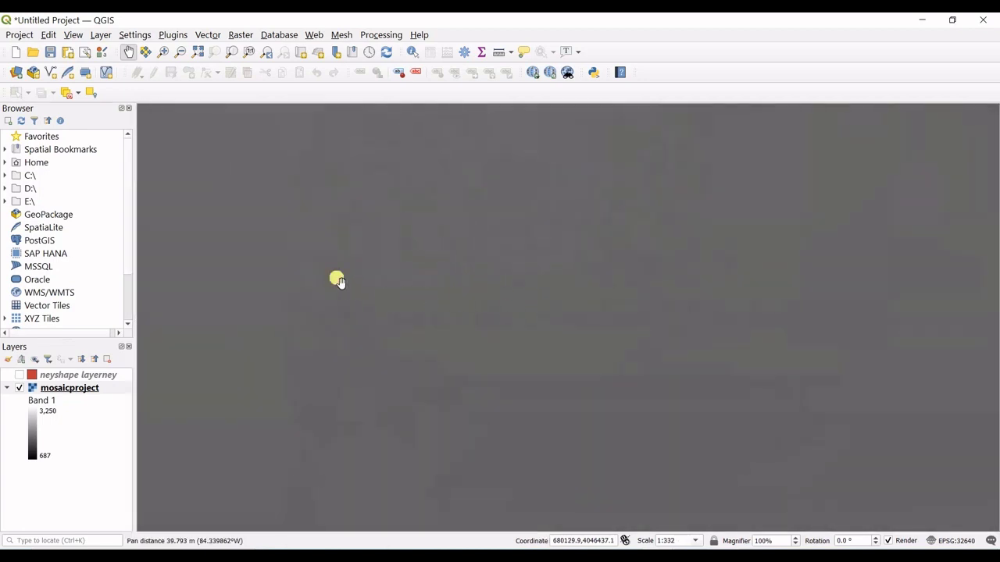
{"action": "scroll", "coordinate": [337, 279], "scroll_direction": "down", "scroll_amount": 2}
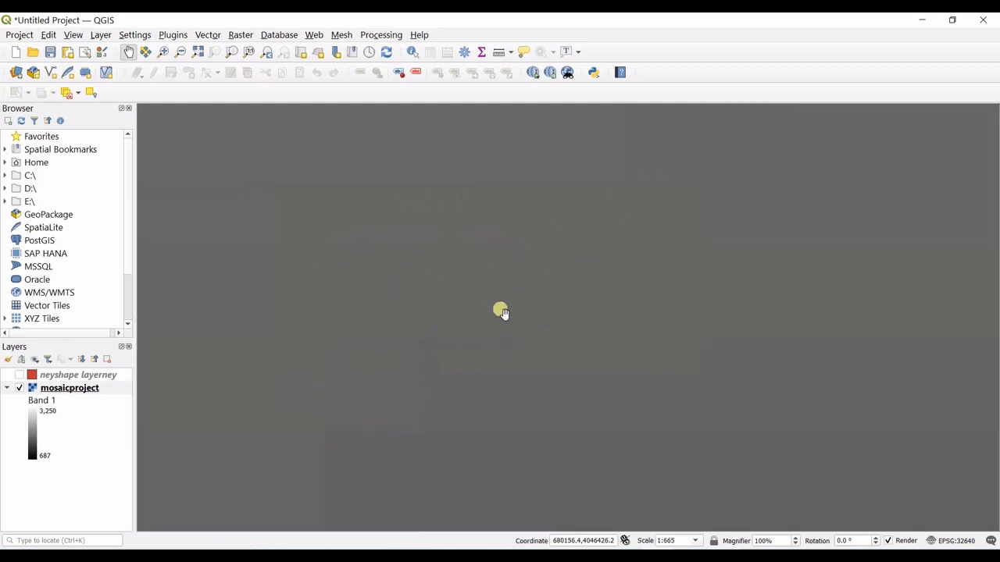
{"action": "scroll", "coordinate": [516, 270], "scroll_direction": "down", "scroll_amount": 2}
{"action": "scroll", "coordinate": [409, 259], "scroll_direction": "up", "scroll_amount": 2}
{"action": "left_click_drag", "start_coordinate": [408, 258], "coordinate": [462, 264]}
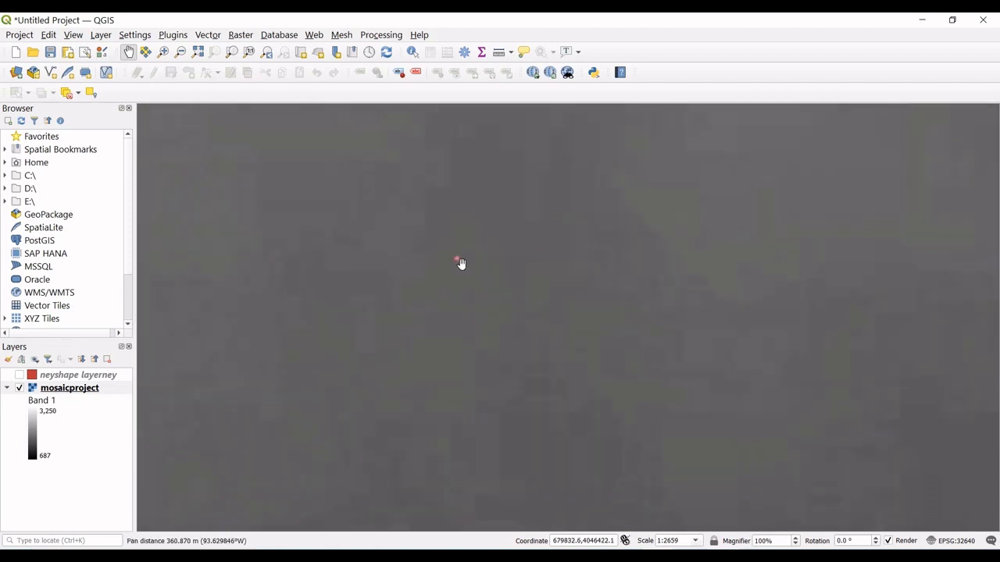
{"action": "scroll", "coordinate": [443, 277], "scroll_direction": "up", "scroll_amount": 1}
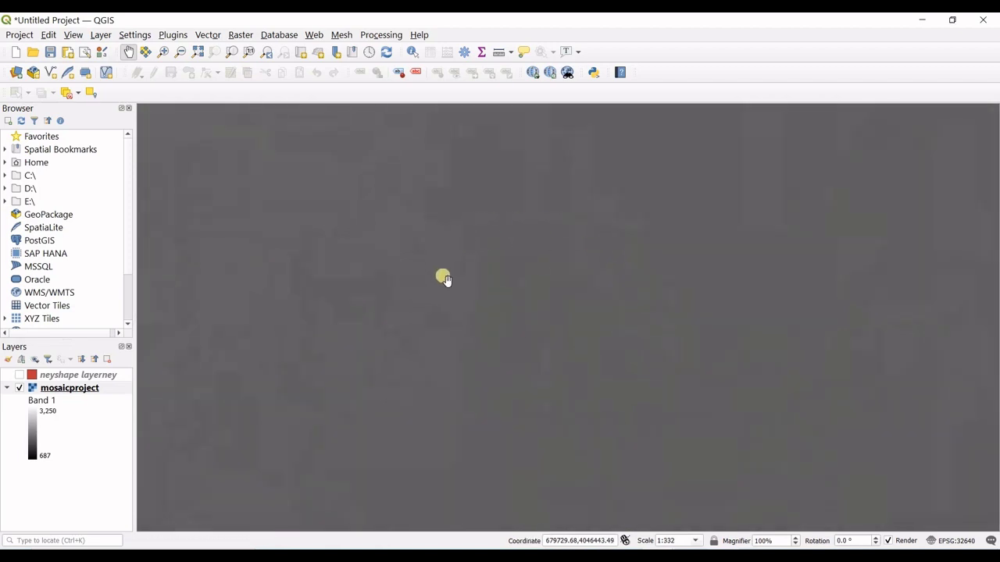
{"action": "left_click_drag", "start_coordinate": [491, 243], "coordinate": [554, 375]}
{"action": "left_click_drag", "start_coordinate": [636, 214], "coordinate": [479, 413]}
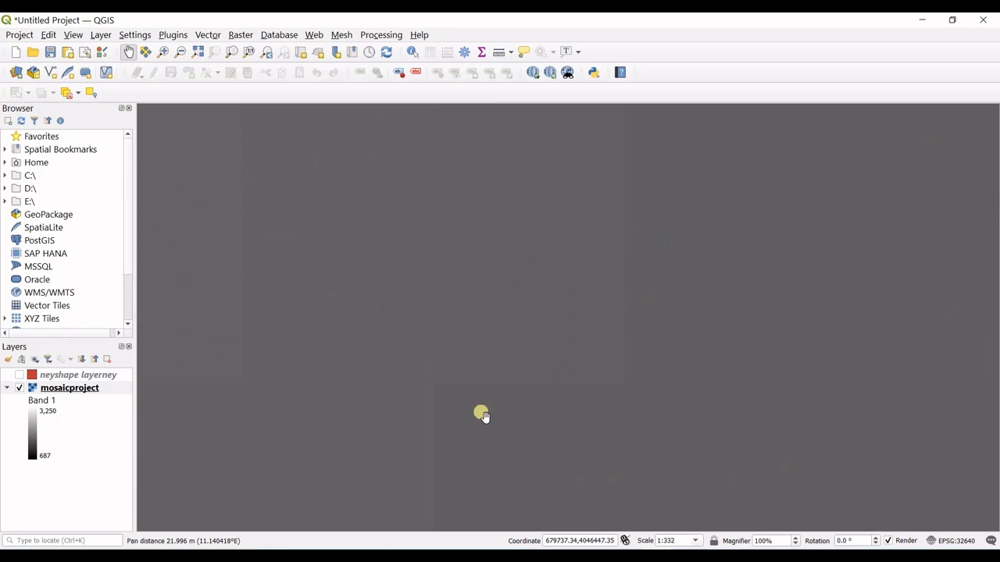
{"action": "mouse_move", "coordinate": [568, 399]}
{"action": "left_mouse_down"}
{"action": "mouse_move", "coordinate": [536, 204]}
{"action": "mouse_move", "coordinate": [711, 305]}
{"action": "left_mouse_up"}
{"action": "scroll", "coordinate": [681, 335], "scroll_direction": "down", "scroll_amount": 6}
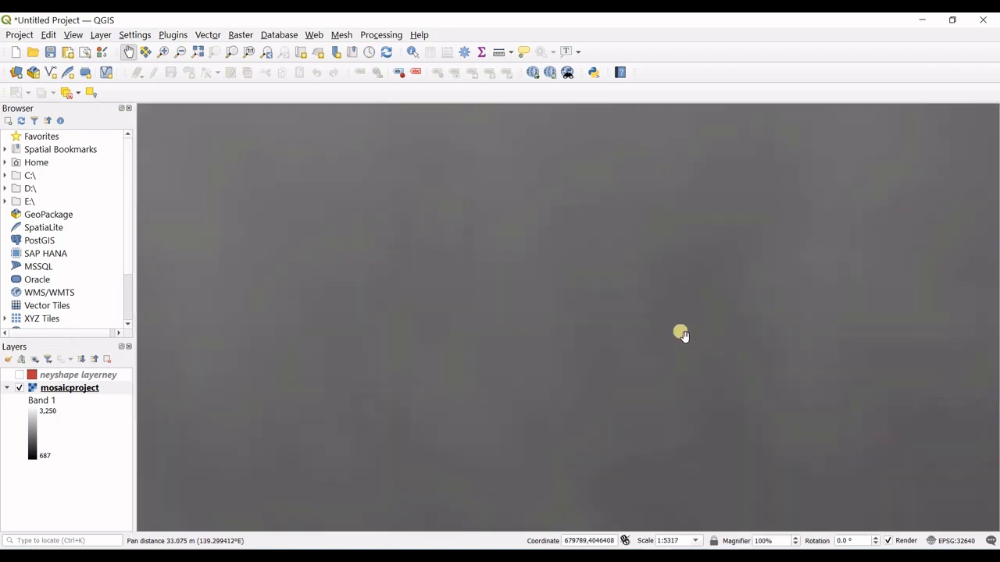
{"action": "scroll", "coordinate": [572, 334], "scroll_direction": "up", "scroll_amount": 2}
{"action": "mouse_move", "coordinate": [372, 250]}
{"action": "left_mouse_down"}
{"action": "mouse_move", "coordinate": [589, 378]}
{"action": "mouse_move", "coordinate": [612, 332]}
{"action": "left_mouse_up"}
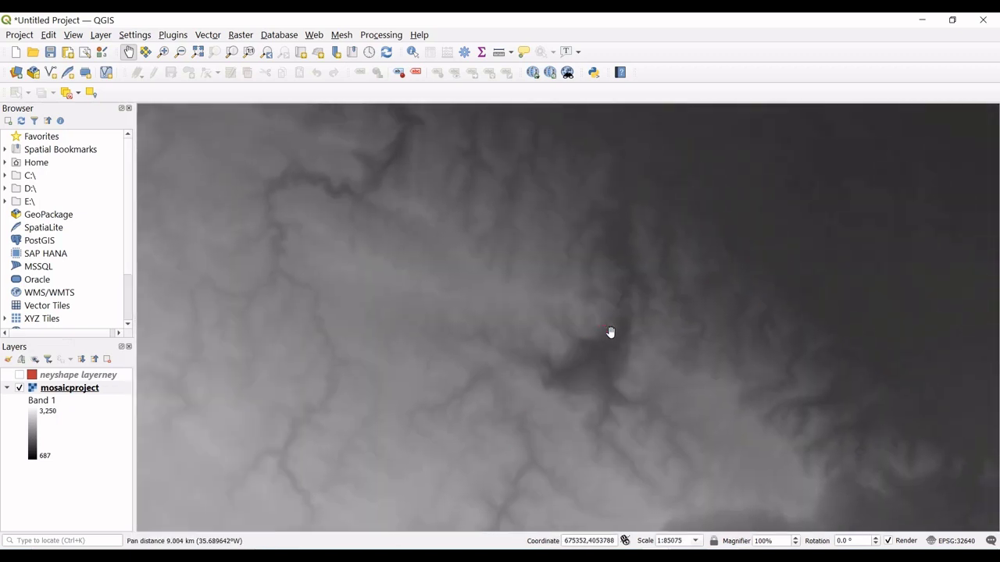
{"action": "scroll", "coordinate": [587, 330], "scroll_direction": "up", "scroll_amount": 2}
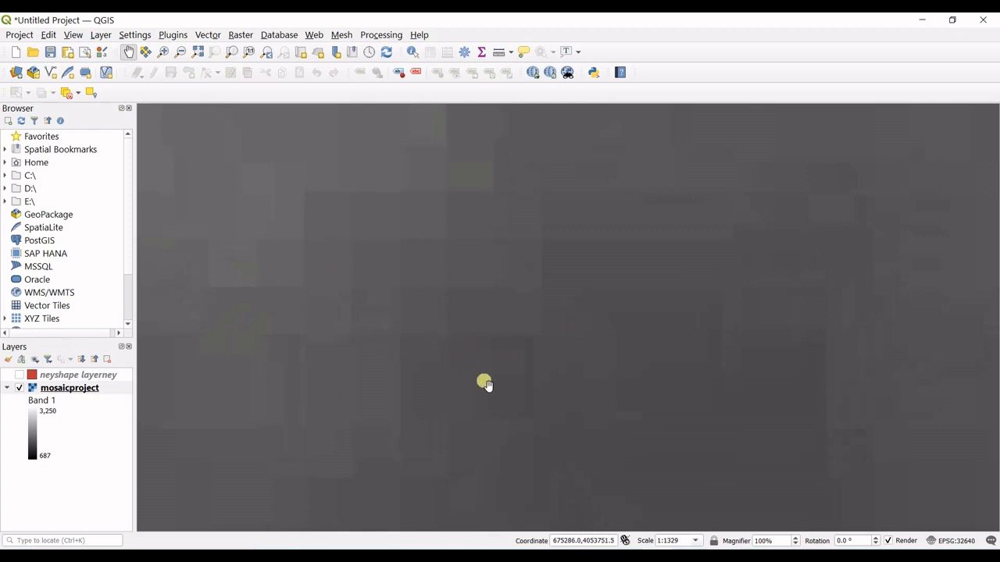
{"action": "mouse_move", "coordinate": [484, 384]}
{"action": "left_mouse_down"}
{"action": "mouse_move", "coordinate": [378, 304]}
{"action": "mouse_move", "coordinate": [451, 318]}
{"action": "left_mouse_up"}
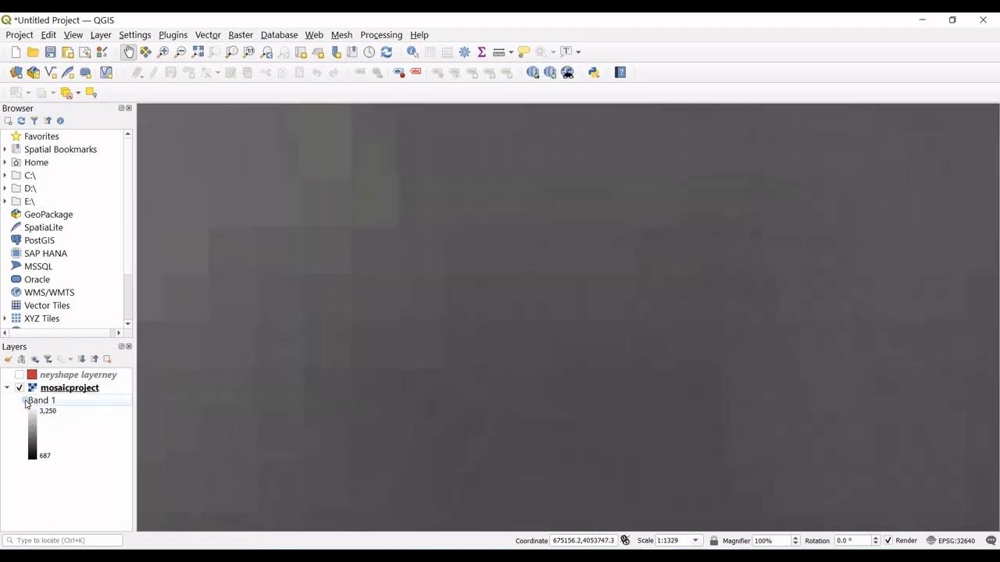
Render mosaicproject as Paletted/Unique values on Band 1, classified with random colours.
{"action": "double_click", "coordinate": [34, 402]}
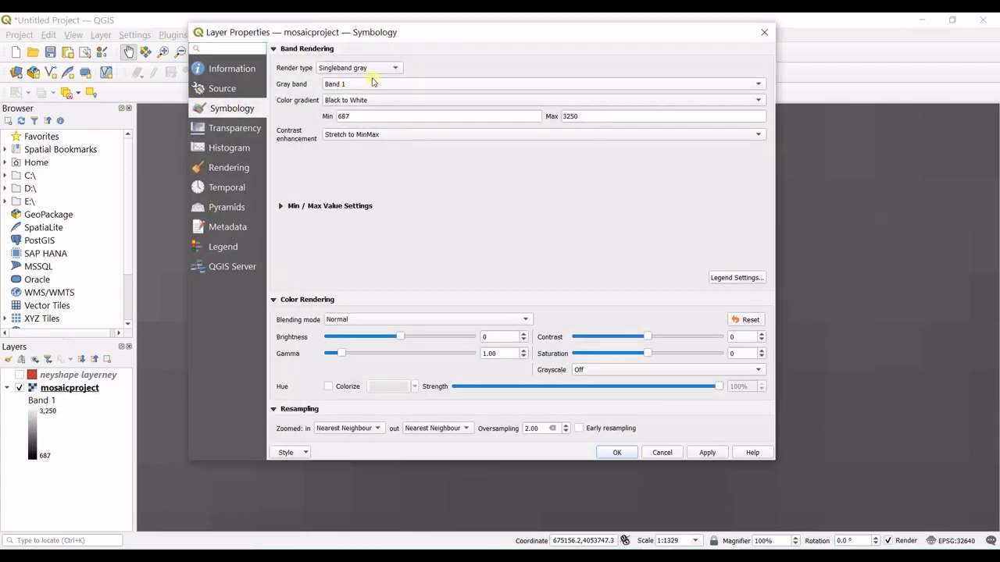
{"action": "left_click", "coordinate": [377, 101]}
{"action": "left_click", "coordinate": [377, 102]}
{"action": "left_click", "coordinate": [375, 88]}
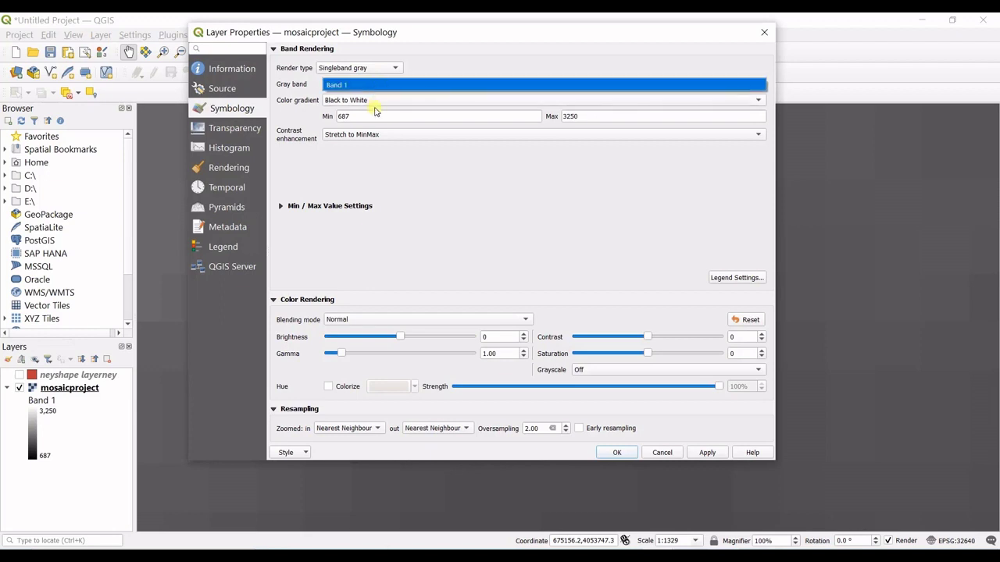
{"action": "left_click", "coordinate": [362, 70]}
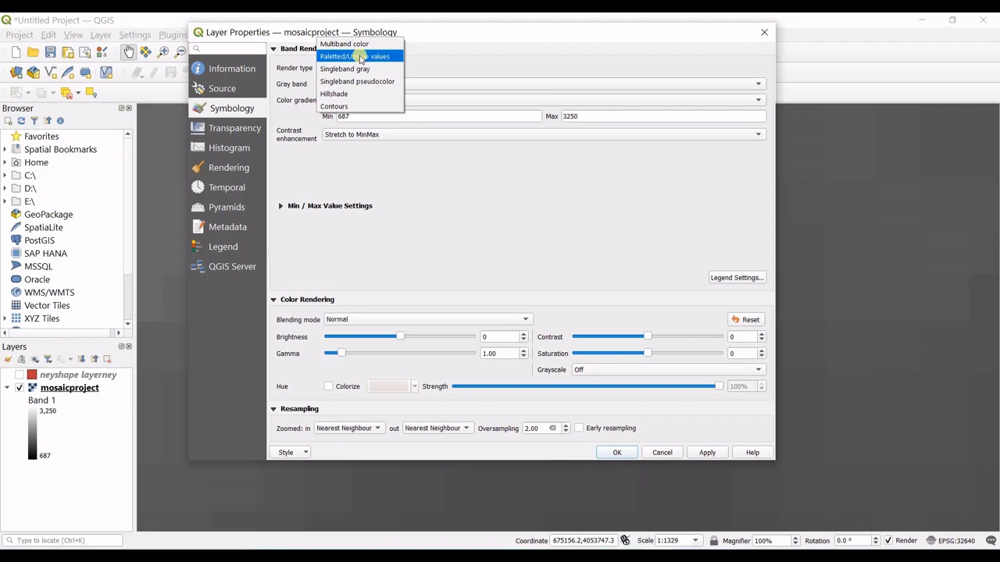
{"action": "left_click", "coordinate": [352, 44]}
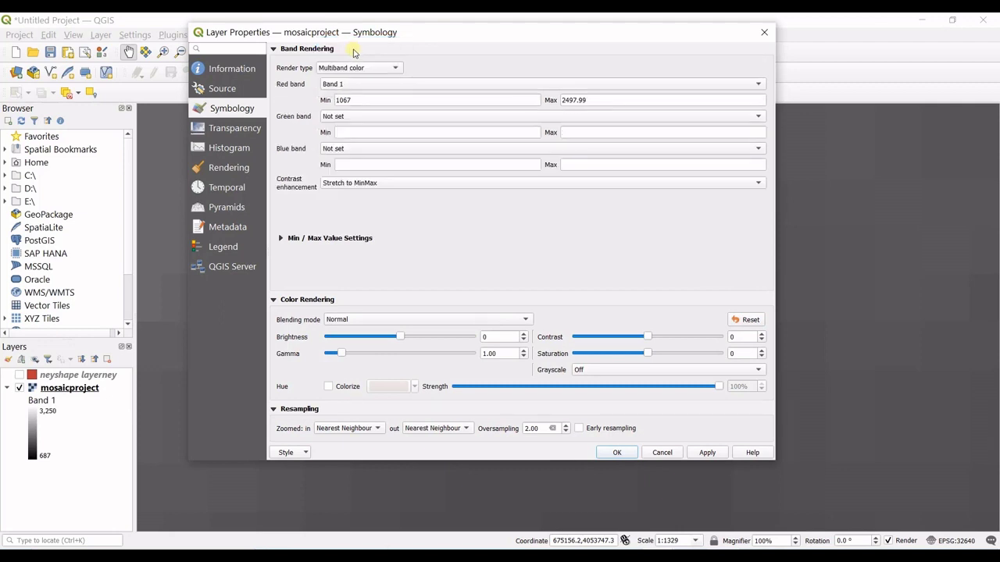
{"action": "left_click", "coordinate": [358, 69]}
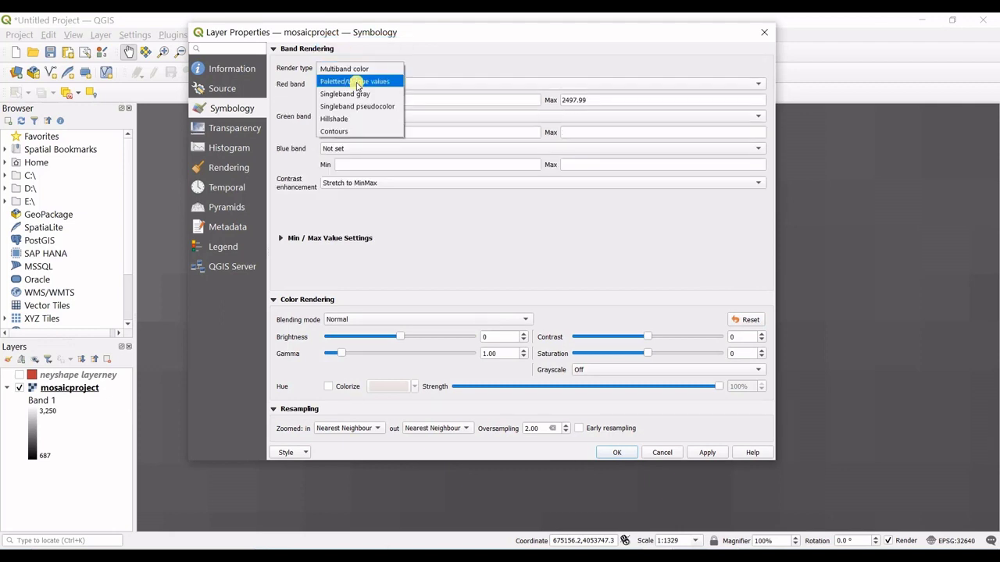
{"action": "left_click", "coordinate": [357, 83]}
{"action": "left_click", "coordinate": [357, 84]}
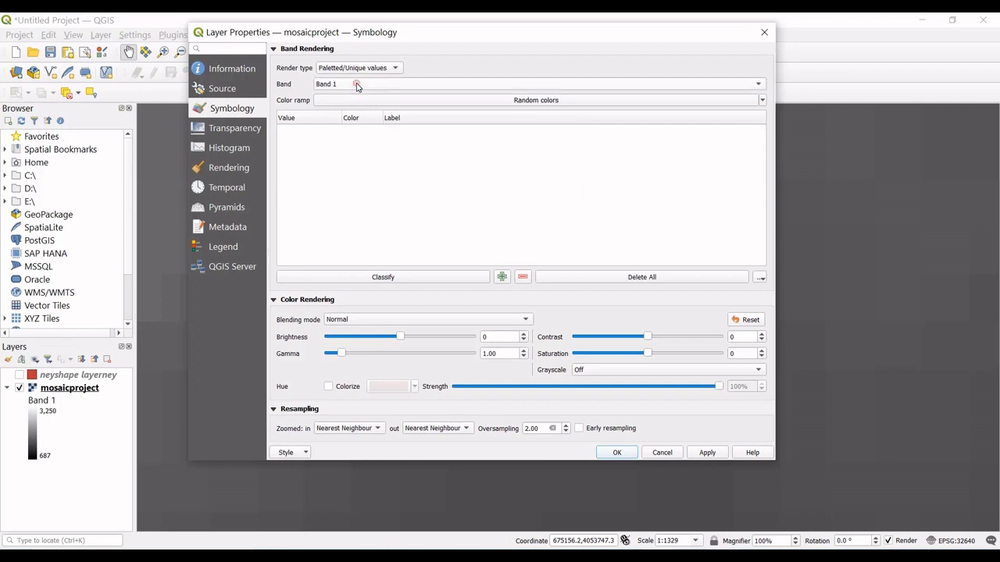
{"action": "left_click", "coordinate": [412, 278]}
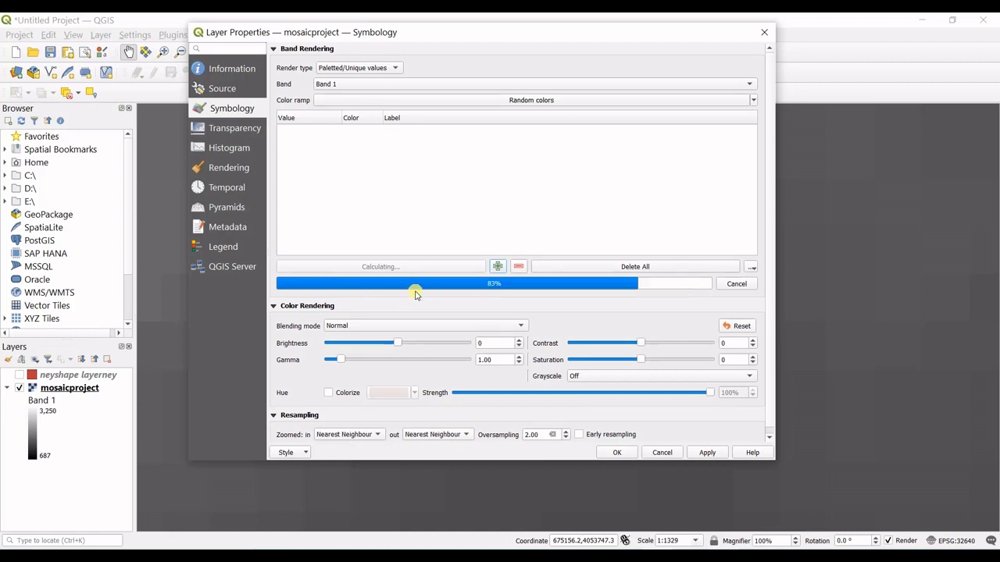
{"action": "left_click", "coordinate": [707, 453]}
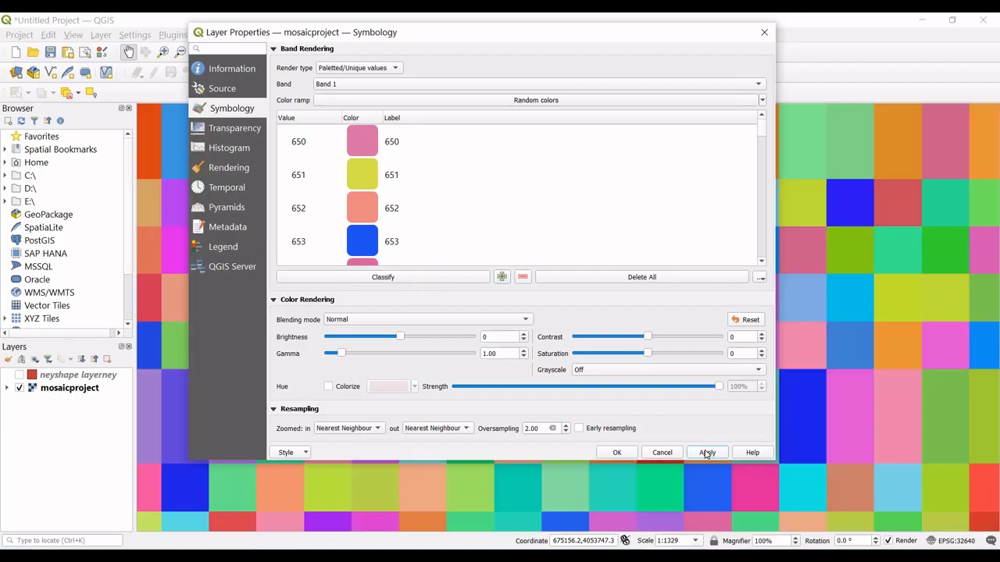
Close Layer Properties and zoom around the unique-value coloured raster.
{"action": "left_click", "coordinate": [614, 453]}
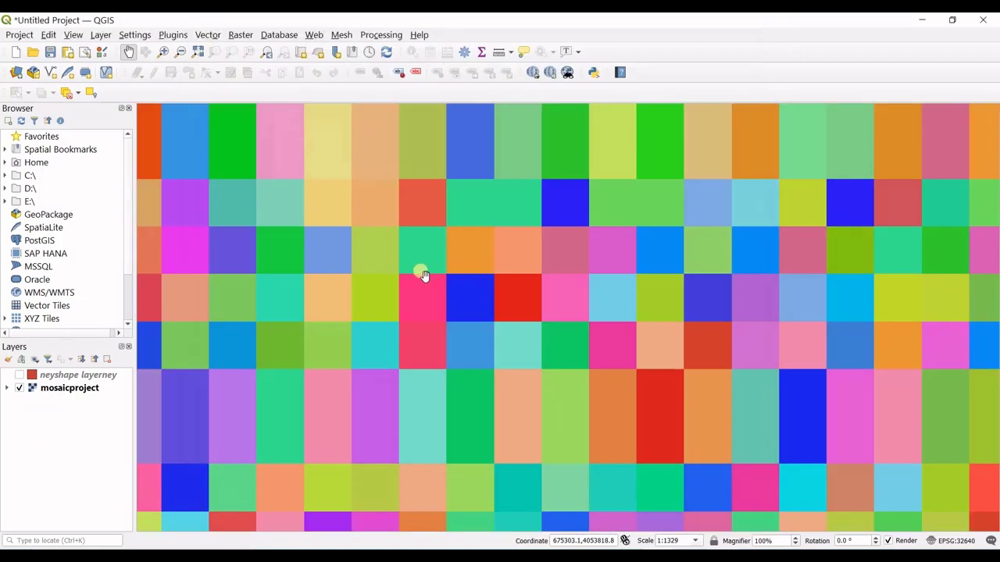
{"action": "scroll", "coordinate": [386, 275], "scroll_direction": "down", "scroll_amount": 5}
{"action": "scroll", "coordinate": [383, 275], "scroll_direction": "down", "scroll_amount": 4}
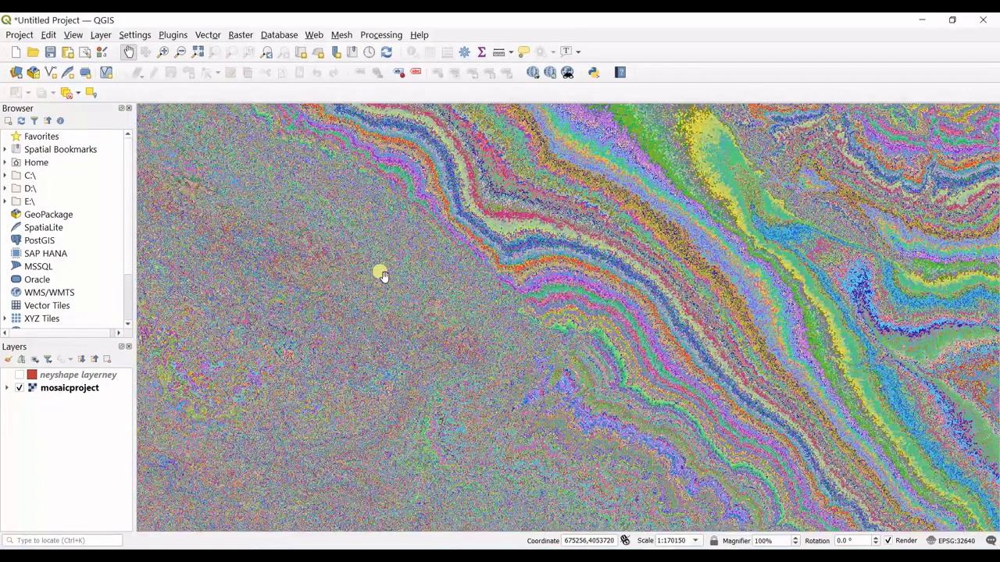
{"action": "scroll", "coordinate": [383, 275], "scroll_direction": "up", "scroll_amount": 2}
{"action": "scroll", "coordinate": [381, 276], "scroll_direction": "up", "scroll_amount": 2}
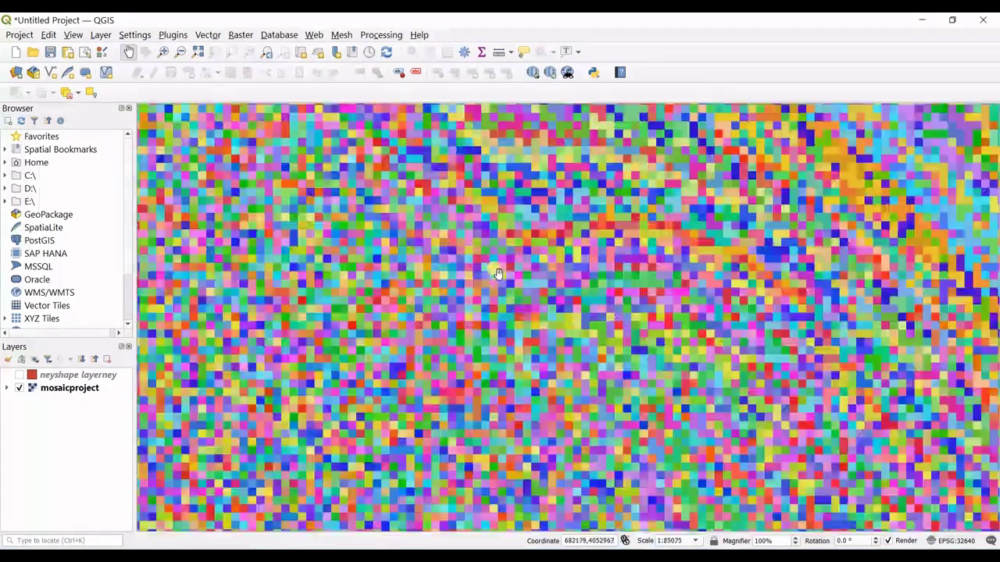
{"action": "scroll", "coordinate": [418, 279], "scroll_direction": "up", "scroll_amount": 2}
{"action": "scroll", "coordinate": [416, 283], "scroll_direction": "up", "scroll_amount": 2}
{"action": "scroll", "coordinate": [414, 286], "scroll_direction": "up", "scroll_amount": 2}
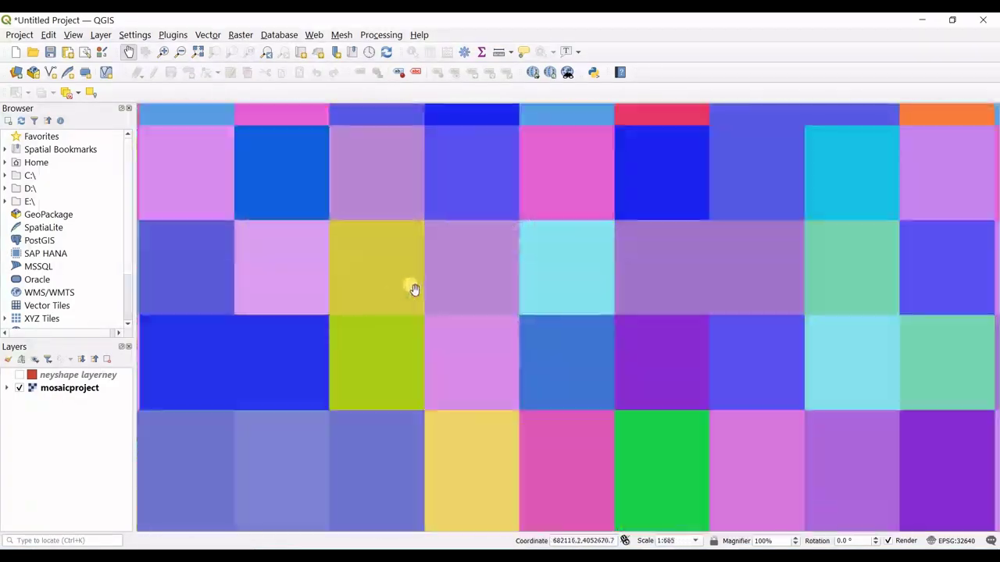
{"action": "scroll", "coordinate": [405, 352], "scroll_direction": "down", "scroll_amount": 2}
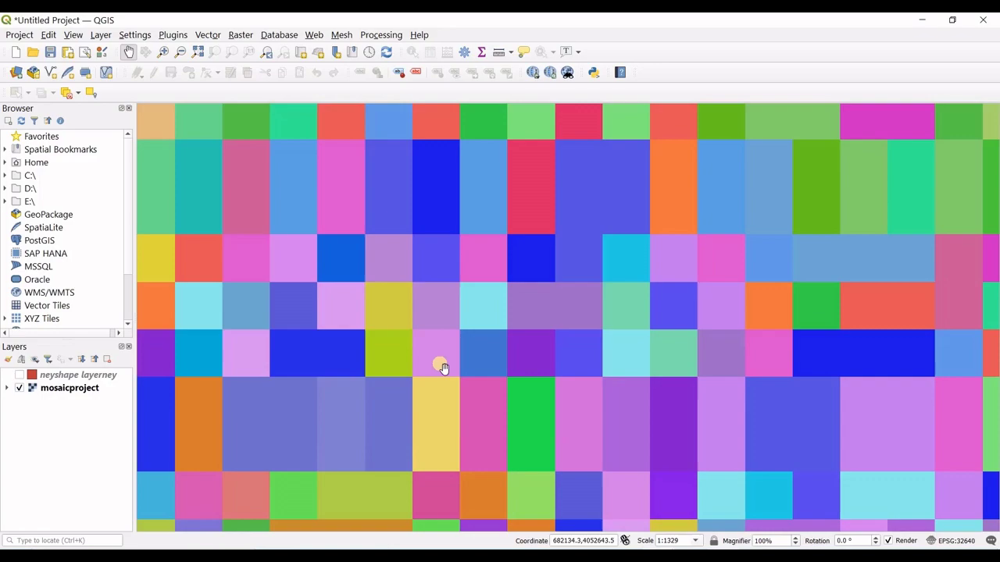
{"action": "scroll", "coordinate": [444, 353], "scroll_direction": "down", "scroll_amount": 2}
{"action": "scroll", "coordinate": [442, 353], "scroll_direction": "down", "scroll_amount": 2}
{"action": "scroll", "coordinate": [439, 351], "scroll_direction": "down", "scroll_amount": 2}
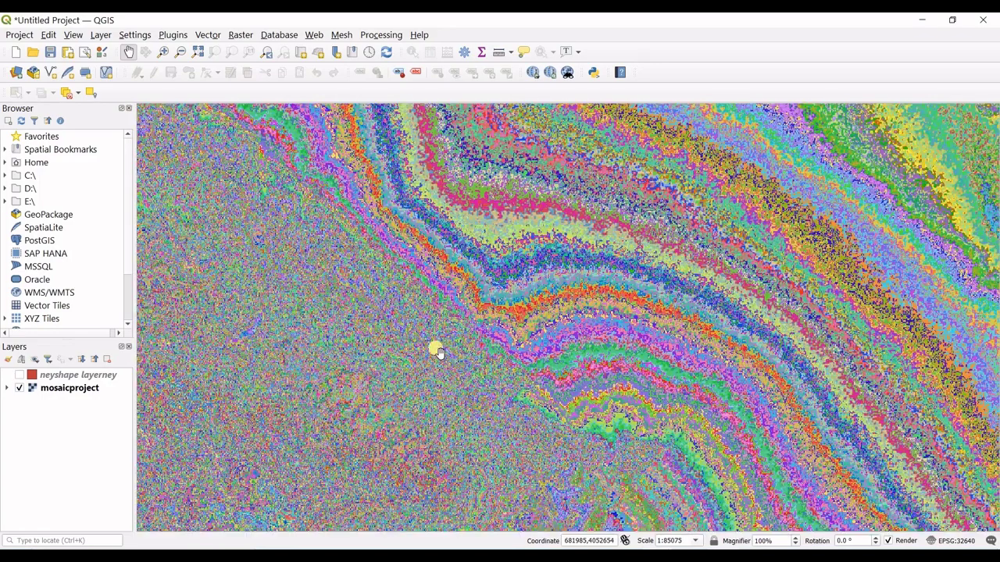
Turn on the red neyshape layerney mask and pan over the polygon and surrounding raster.
{"action": "left_click", "coordinate": [20, 376]}
{"action": "scroll", "coordinate": [527, 241], "scroll_direction": "up", "scroll_amount": 3}
{"action": "left_click_drag", "start_coordinate": [375, 364], "coordinate": [460, 341]}
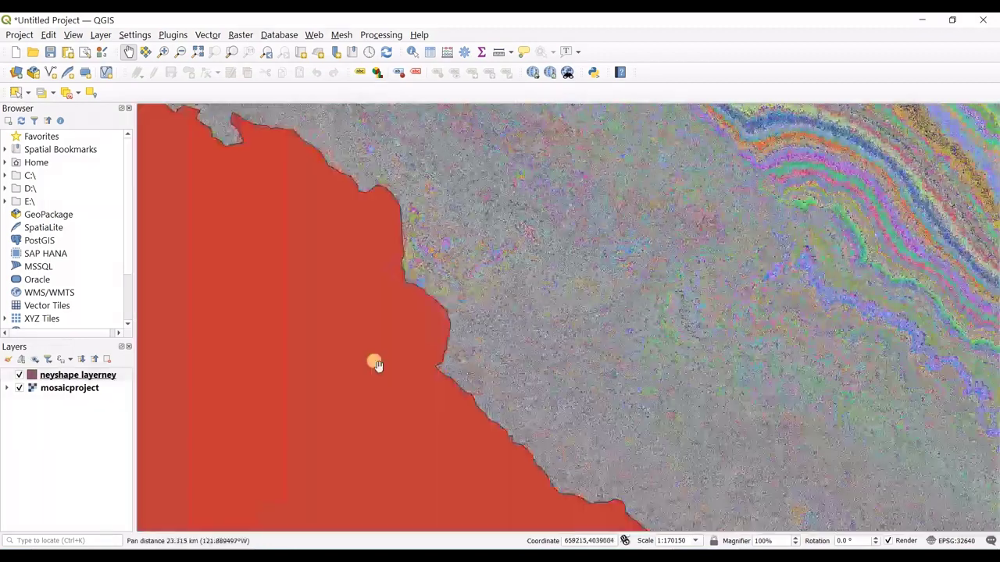
{"action": "scroll", "coordinate": [459, 342], "scroll_direction": "up", "scroll_amount": 6}
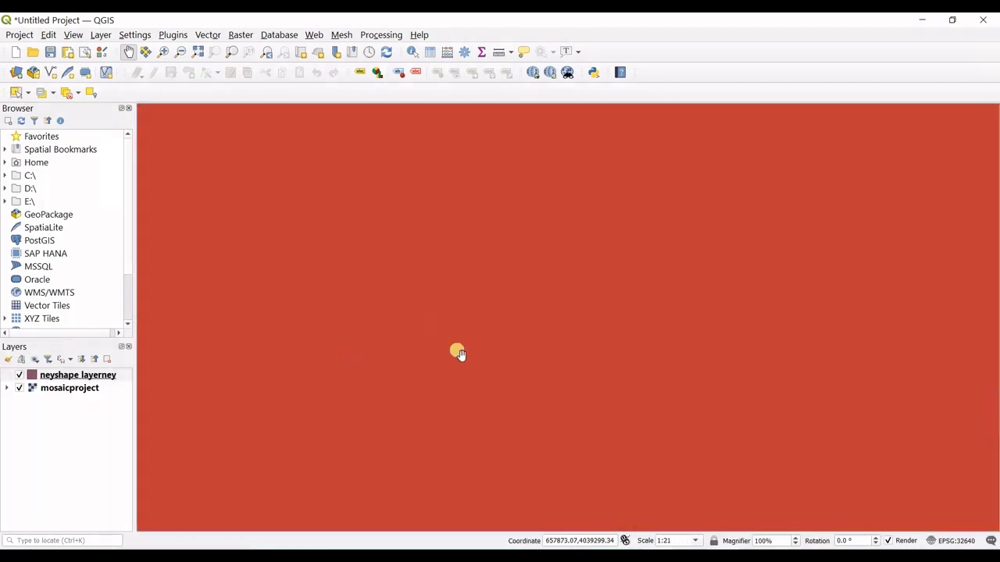
{"action": "scroll", "coordinate": [460, 353], "scroll_direction": "down", "scroll_amount": 3}
{"action": "scroll", "coordinate": [459, 355], "scroll_direction": "down", "scroll_amount": 3}
{"action": "scroll", "coordinate": [459, 356], "scroll_direction": "down", "scroll_amount": 4}
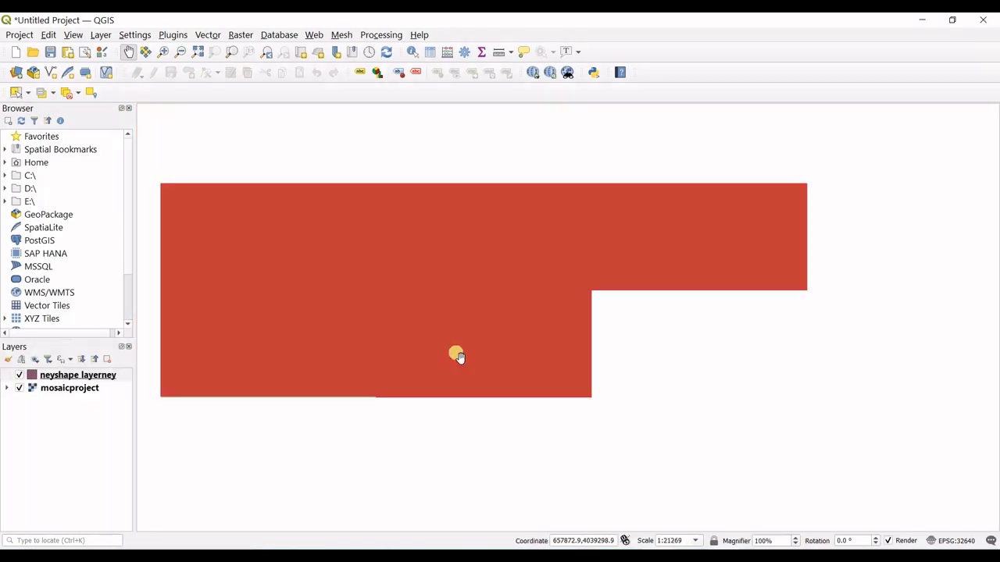
{"action": "scroll", "coordinate": [456, 356], "scroll_direction": "down", "scroll_amount": 1}
{"action": "scroll", "coordinate": [456, 356], "scroll_direction": "down", "scroll_amount": 1}
{"action": "left_click_drag", "start_coordinate": [456, 356], "coordinate": [540, 353]}
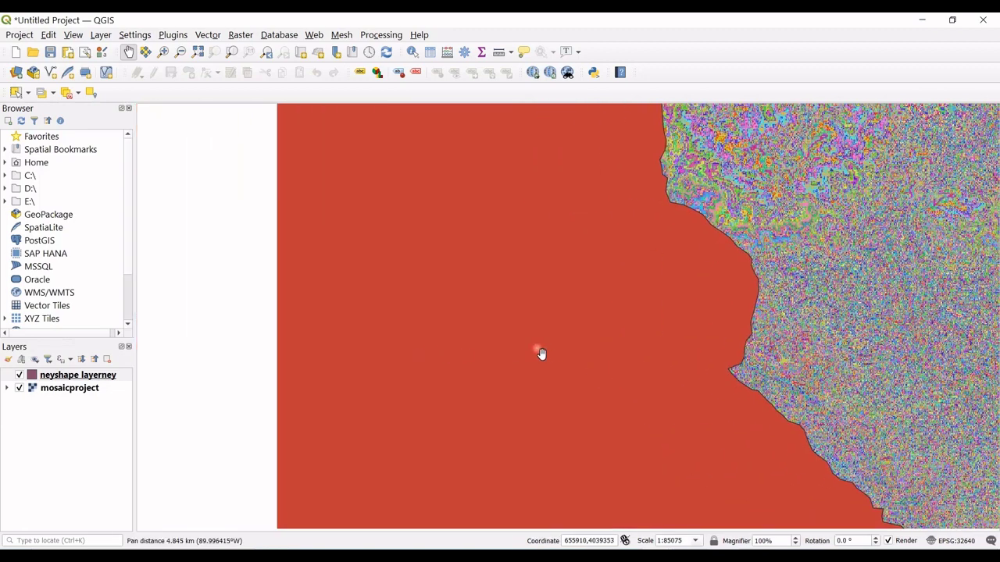
{"action": "left_click_drag", "start_coordinate": [466, 326], "coordinate": [514, 380]}
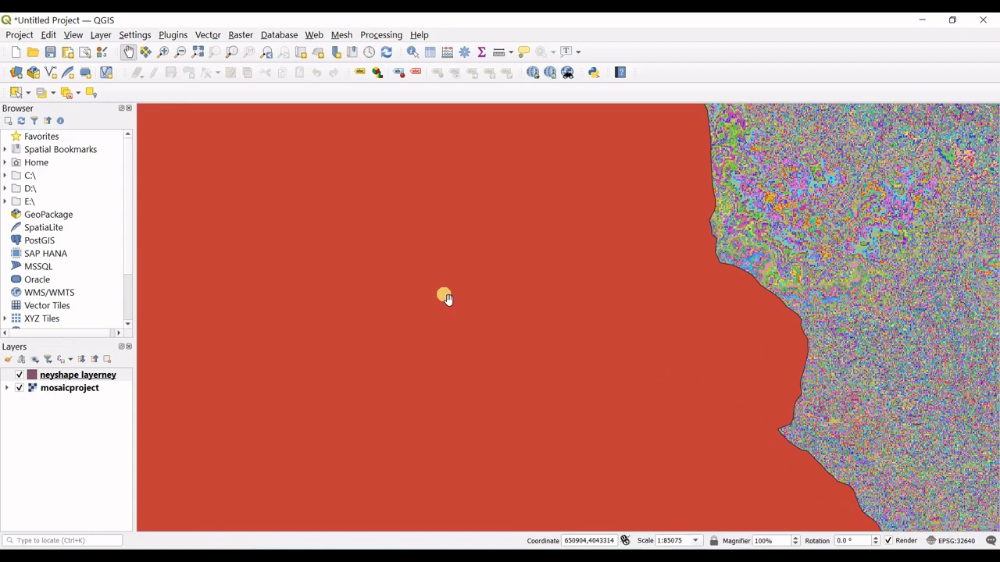
{"action": "scroll", "coordinate": [446, 297], "scroll_direction": "down", "scroll_amount": 2}
{"action": "left_click_drag", "start_coordinate": [386, 334], "coordinate": [383, 224]}
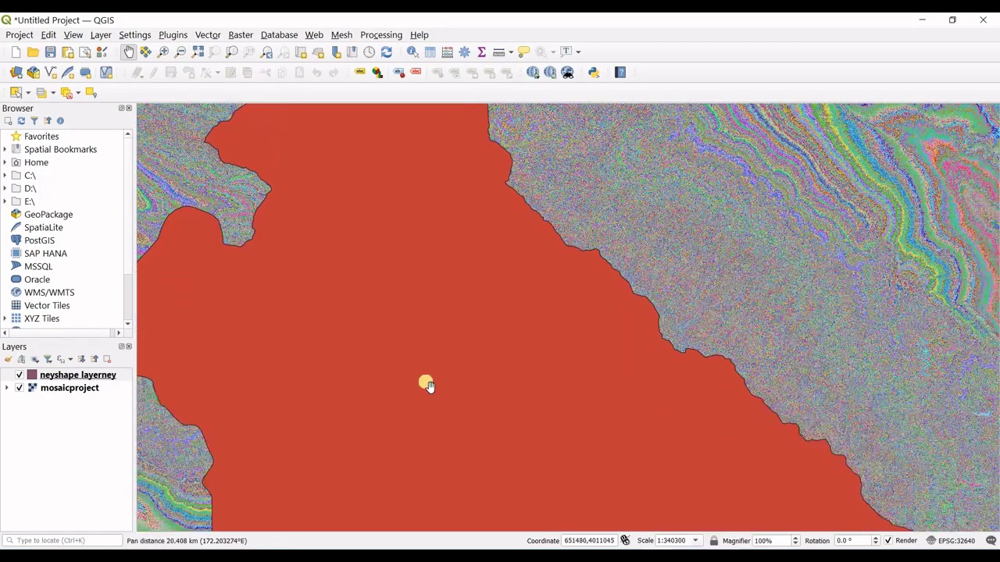
{"action": "mouse_move", "coordinate": [426, 384]}
{"action": "left_mouse_down"}
{"action": "mouse_move", "coordinate": [175, 431]}
{"action": "mouse_move", "coordinate": [317, 330]}
{"action": "mouse_move", "coordinate": [234, 500]}
{"action": "left_mouse_up"}
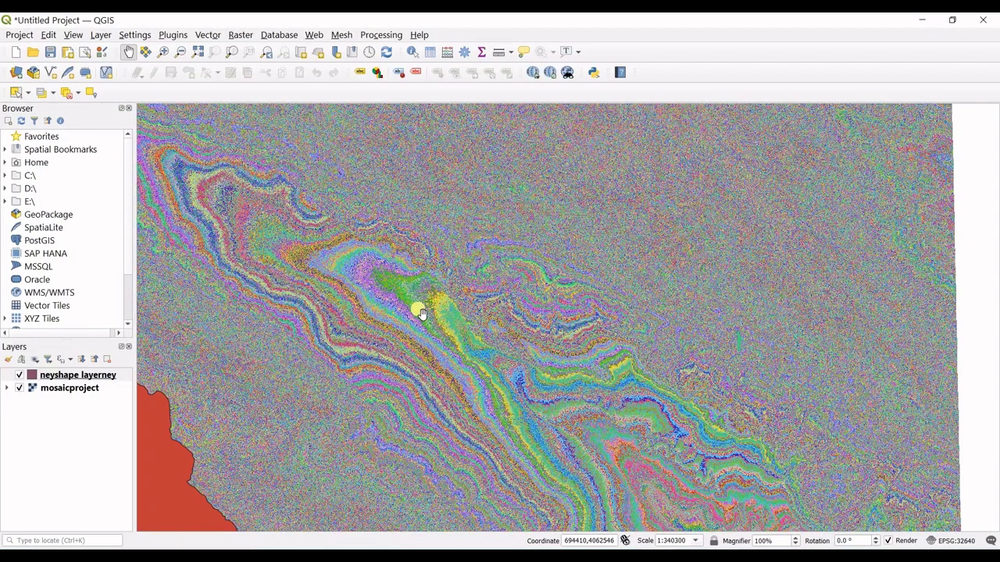
Switch mosaicproject symbology back to Singleband gray (687–3,250) and apply it.
{"action": "right_click", "coordinate": [86, 375]}
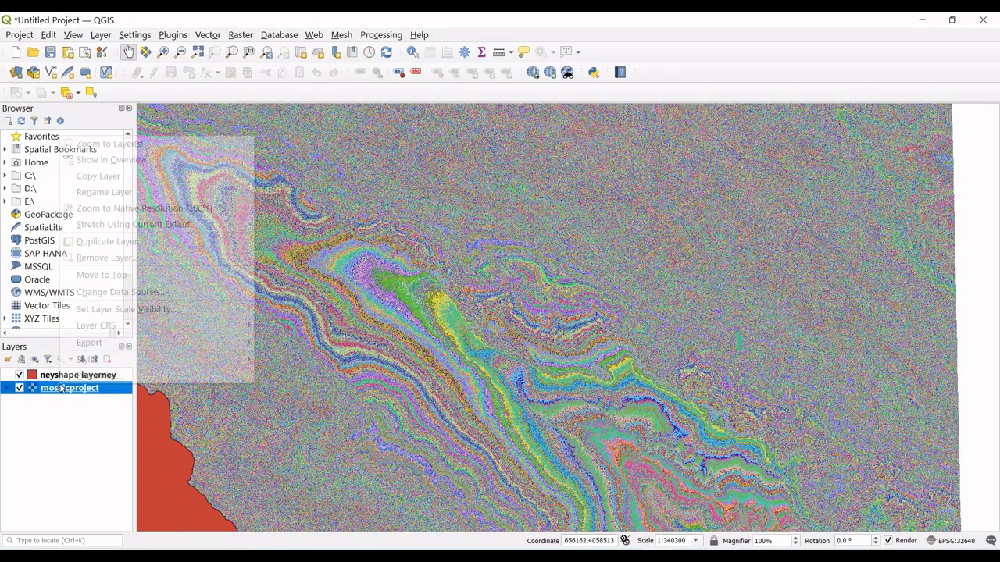
{"action": "left_click", "coordinate": [78, 375]}
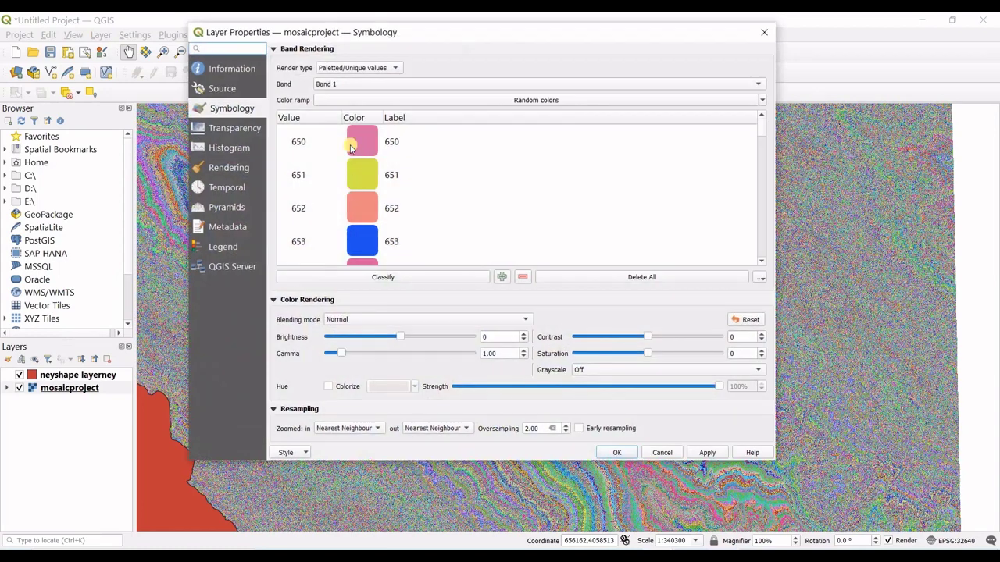
{"action": "left_click", "coordinate": [340, 68]}
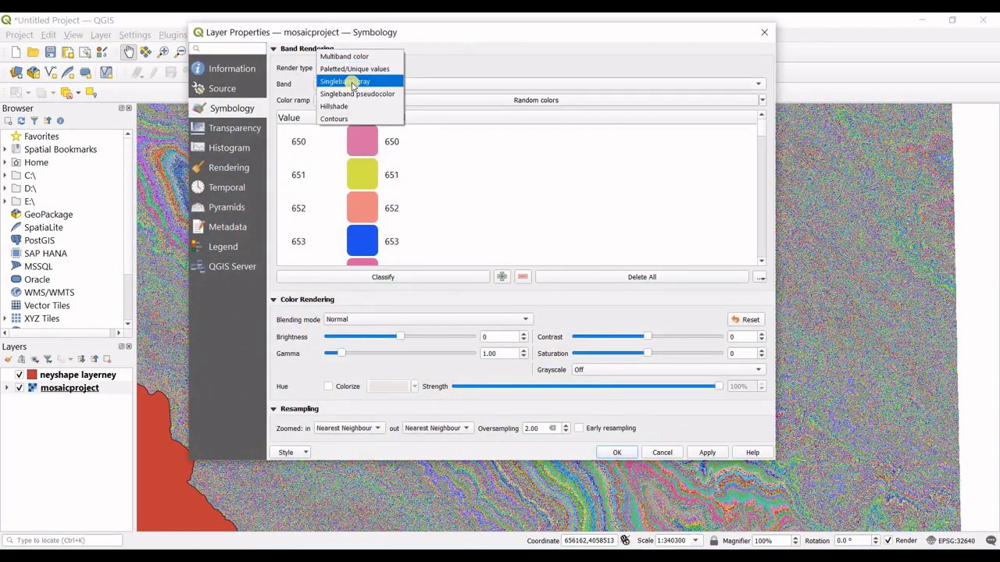
{"action": "left_click", "coordinate": [353, 81]}
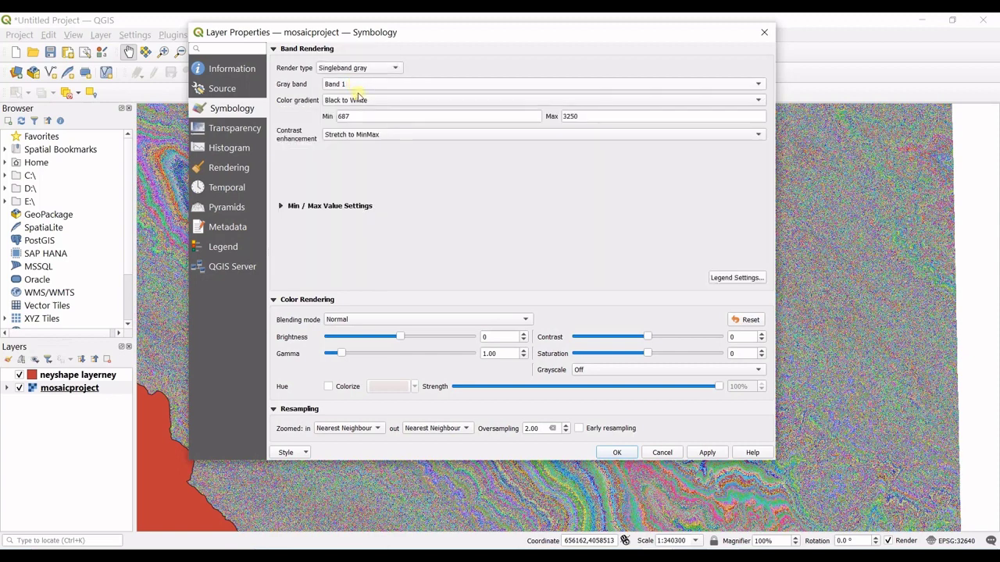
{"action": "left_click", "coordinate": [701, 453]}
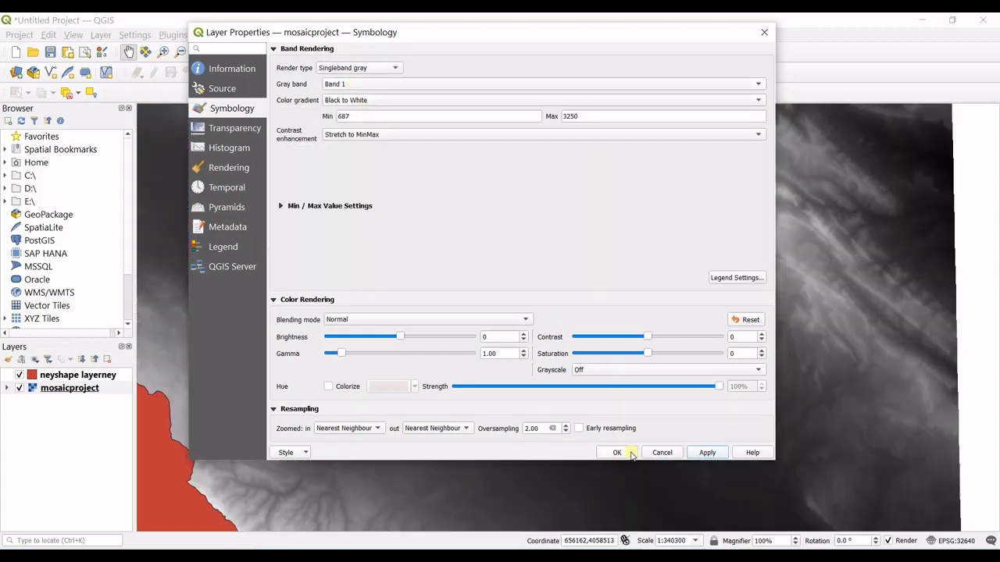
{"action": "left_click", "coordinate": [631, 454]}
{"action": "left_click_drag", "start_coordinate": [567, 332], "coordinate": [582, 325]}
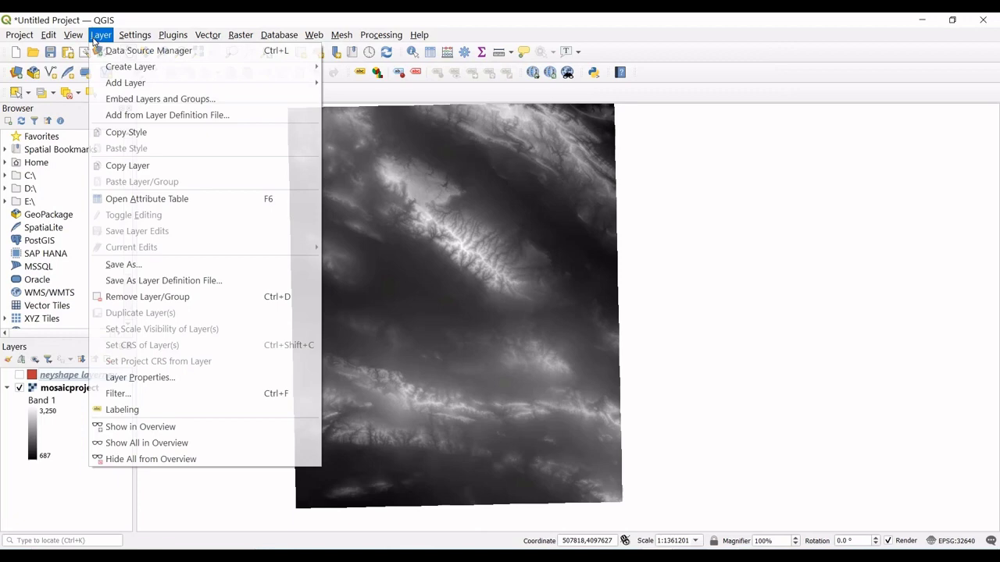
{"action": "mouse_move", "coordinate": [125, 83]}
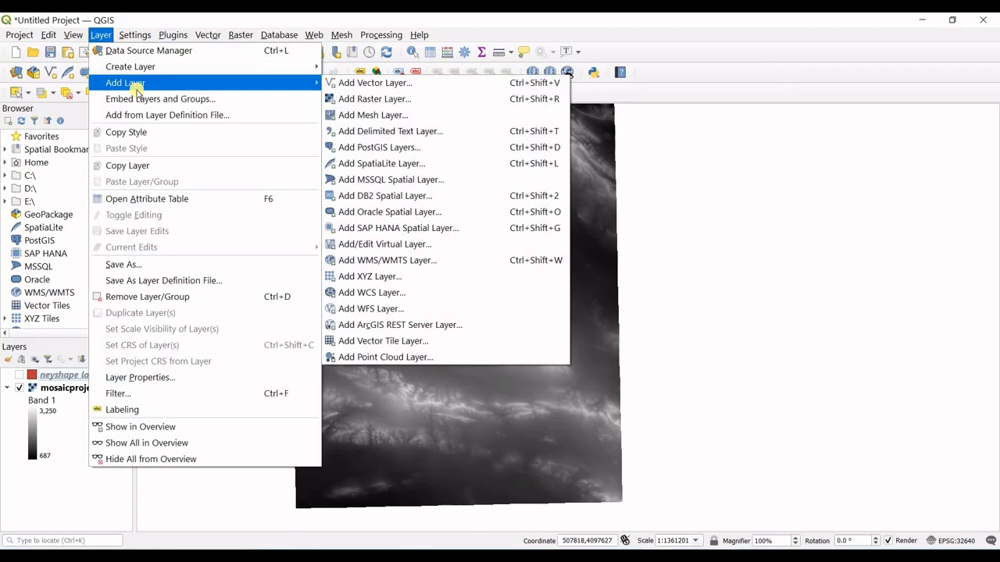
{"action": "left_click", "coordinate": [359, 100]}
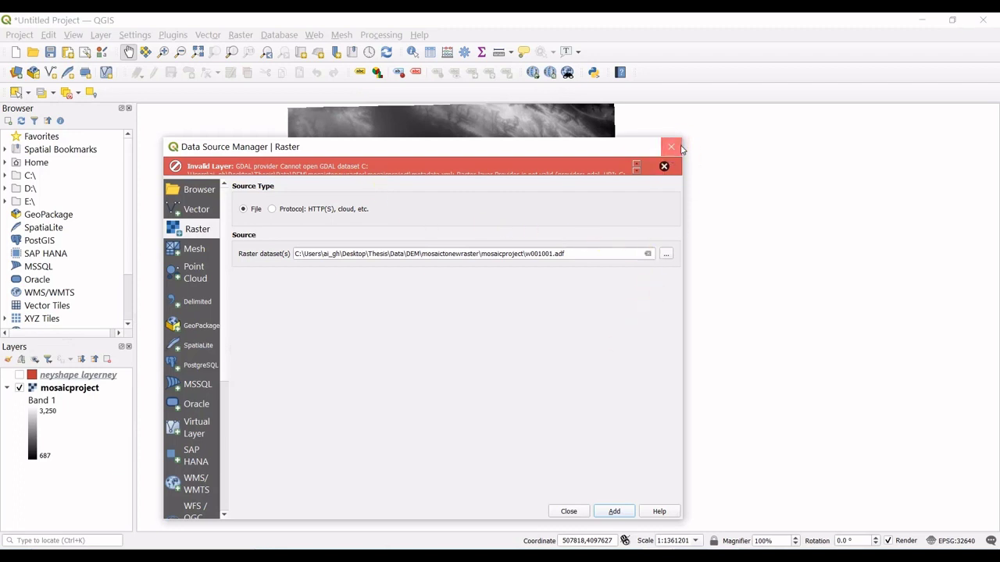
{"action": "left_click", "coordinate": [670, 146]}
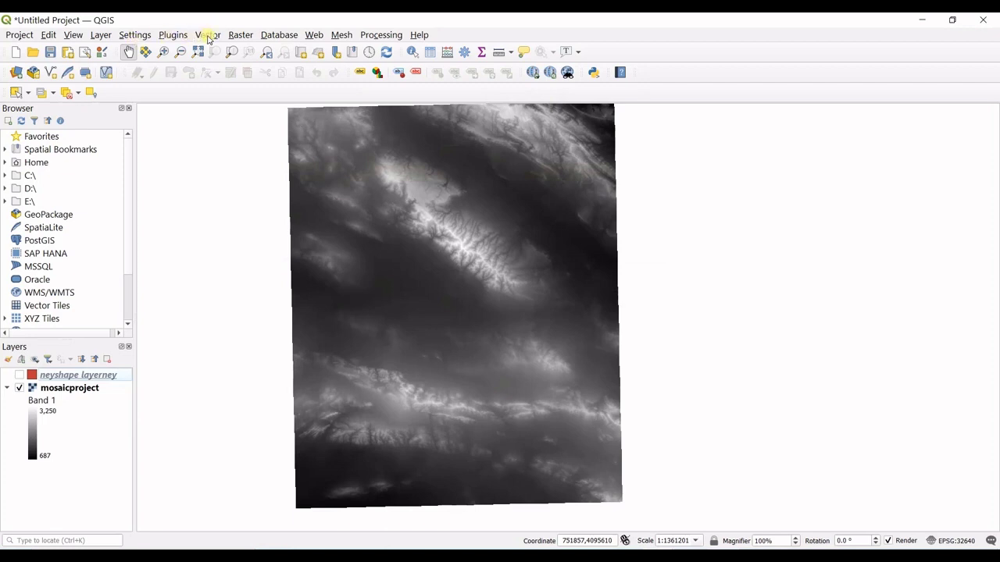
{"action": "left_click", "coordinate": [100, 35]}
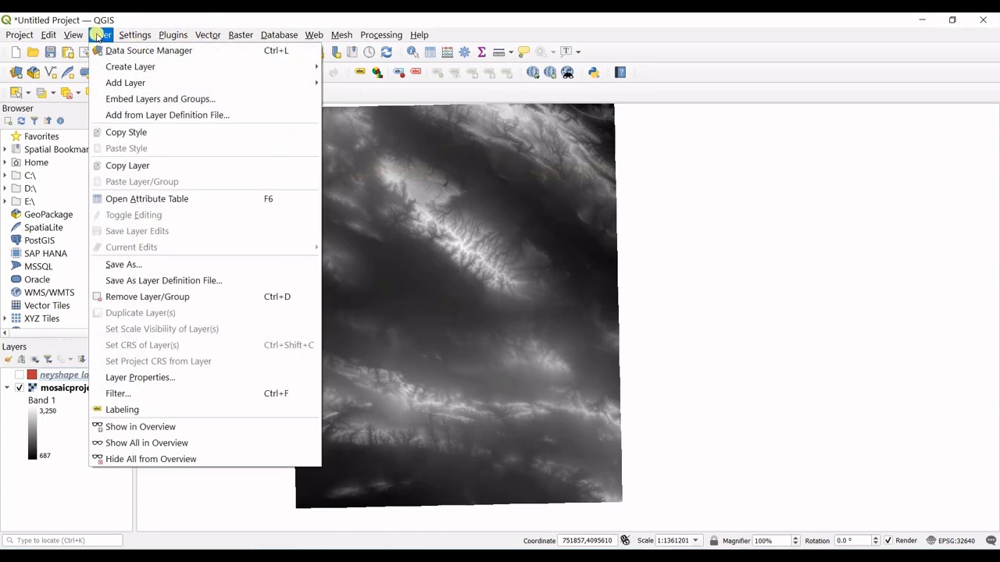
{"action": "mouse_move", "coordinate": [125, 82]}
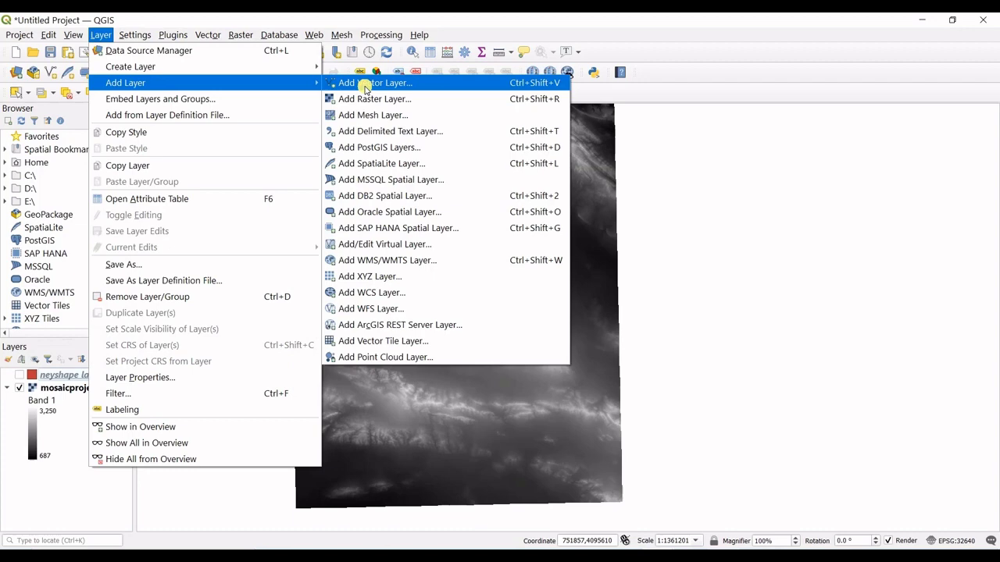
{"action": "left_click", "coordinate": [365, 84]}
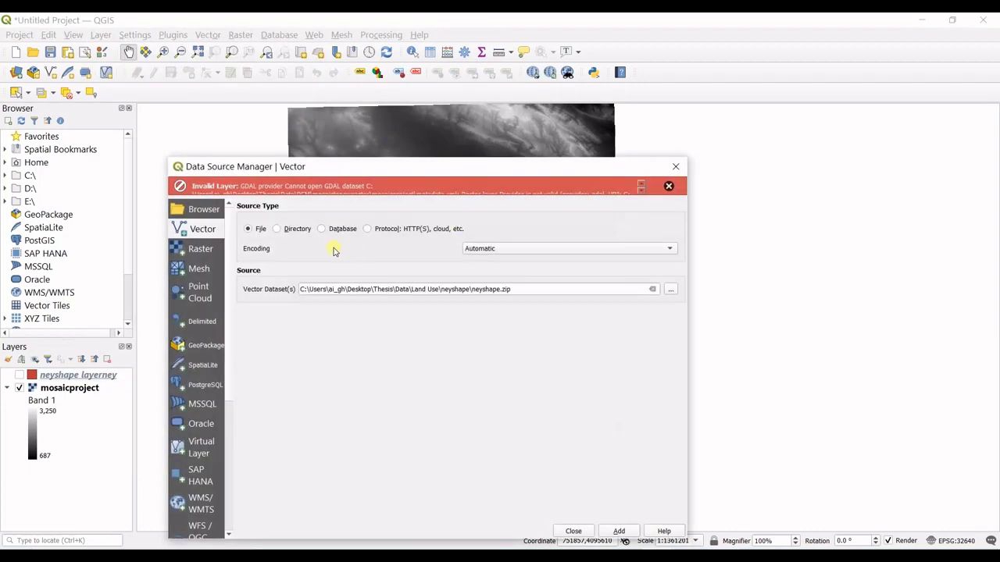
{"action": "left_click", "coordinate": [675, 167]}
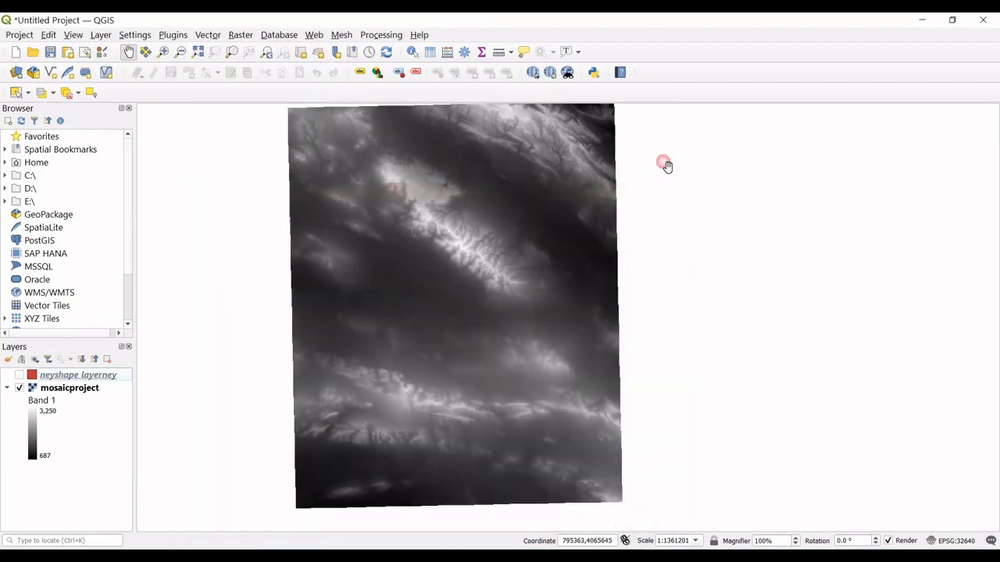
Toggle the neyshape layerney mask on and off, then browse the Raster extraction tools.
{"action": "left_click", "coordinate": [20, 375]}
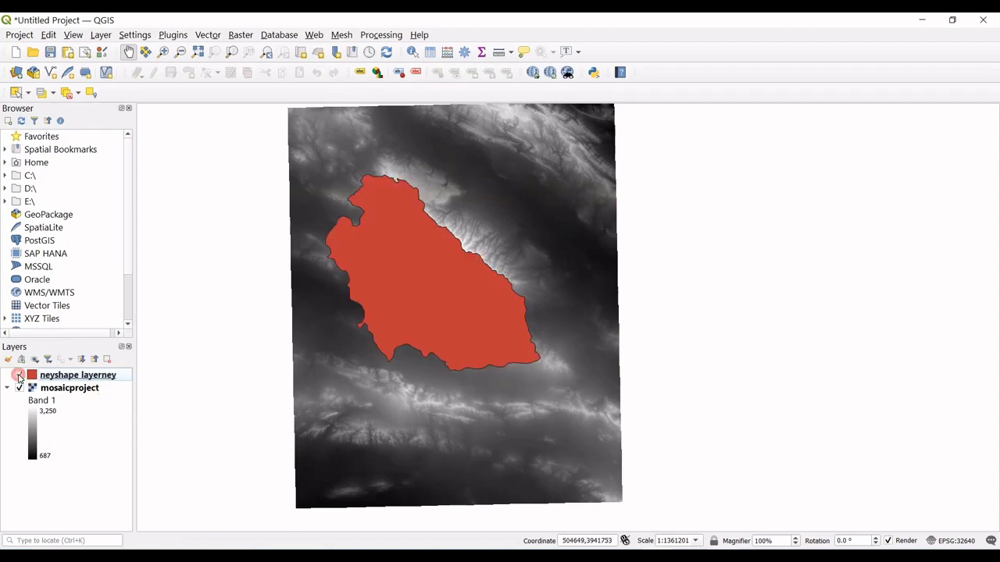
{"action": "double_click", "coordinate": [20, 376]}
{"action": "left_click", "coordinate": [20, 376]}
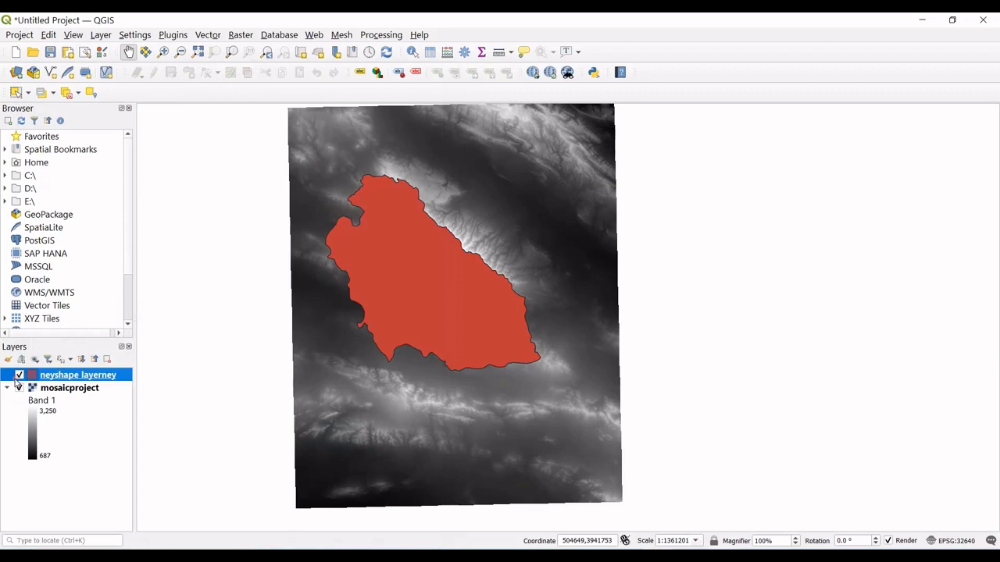
{"action": "left_click", "coordinate": [246, 37]}
{"action": "mouse_move", "coordinate": [263, 147]}
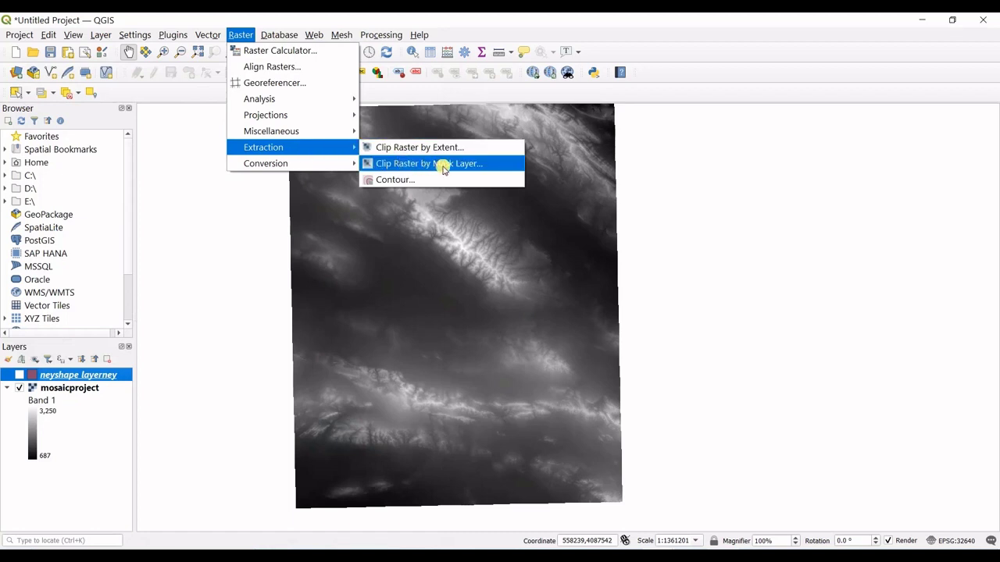
Open Clip Raster by Mask Layer with mosaicproject as input and neyshape layerney as mask.
{"action": "left_click", "coordinate": [443, 165]}
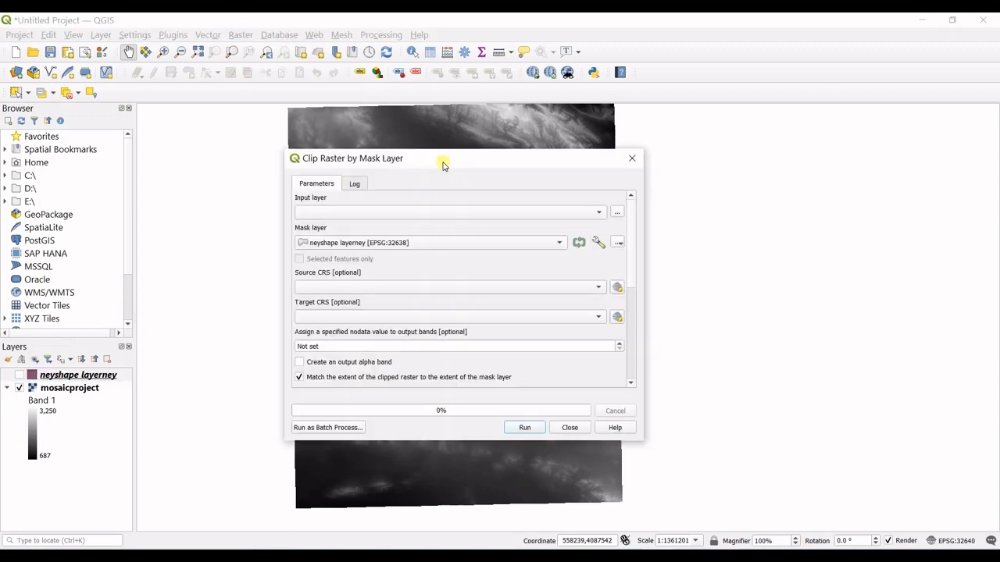
{"action": "left_click_drag", "start_coordinate": [441, 162], "coordinate": [391, 110]}
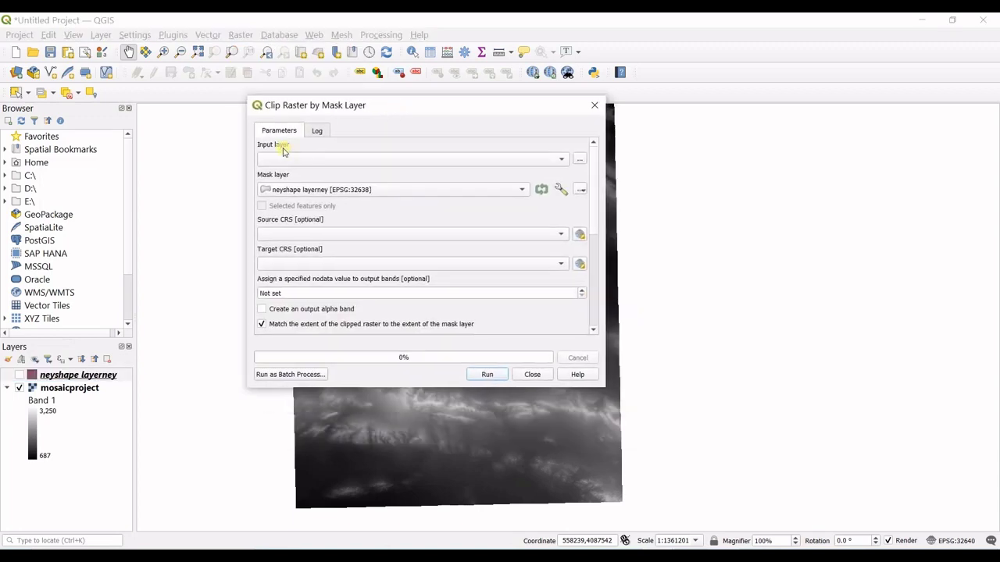
{"action": "left_click", "coordinate": [579, 160]}
{"action": "key", "text": "Escape"}
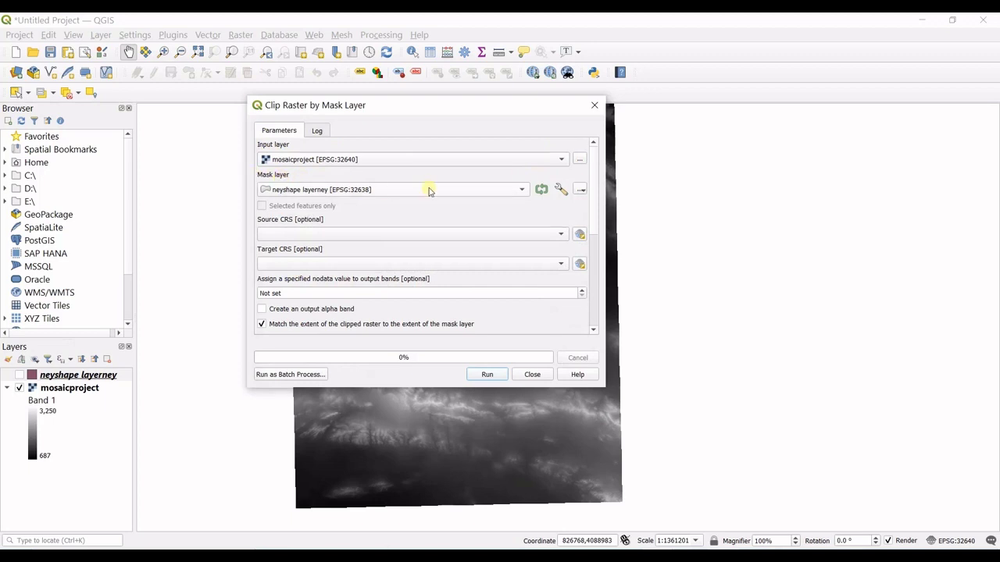
{"action": "left_click", "coordinate": [514, 189]}
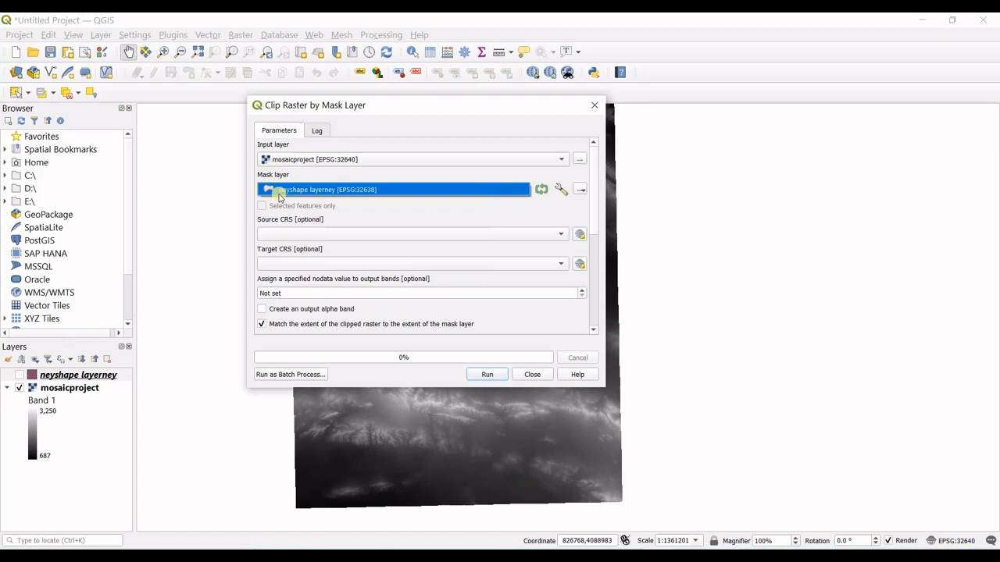
{"action": "left_click", "coordinate": [275, 194]}
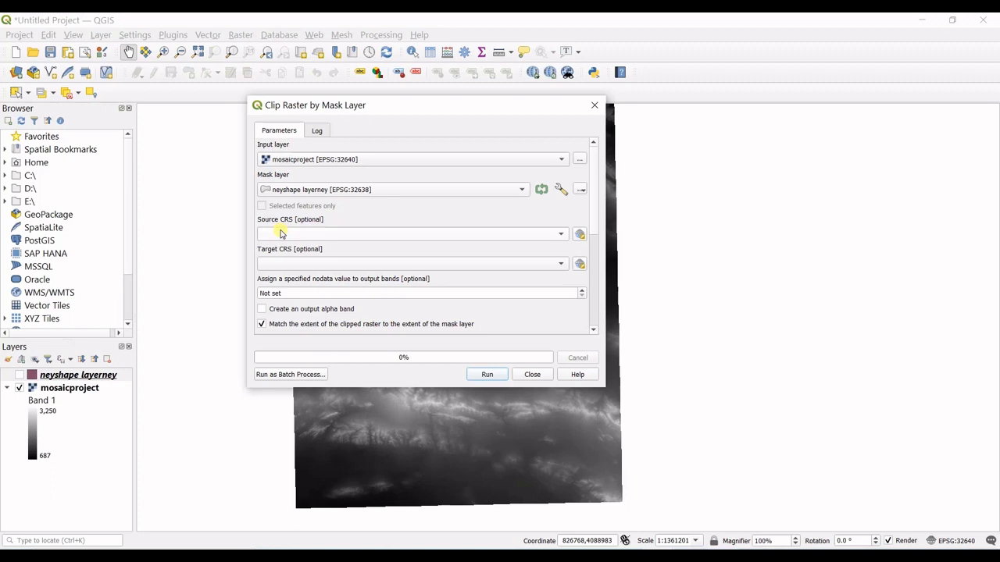
Set the source CRS to project EPSG:32640 and run the mask clip.
{"action": "left_click", "coordinate": [279, 232]}
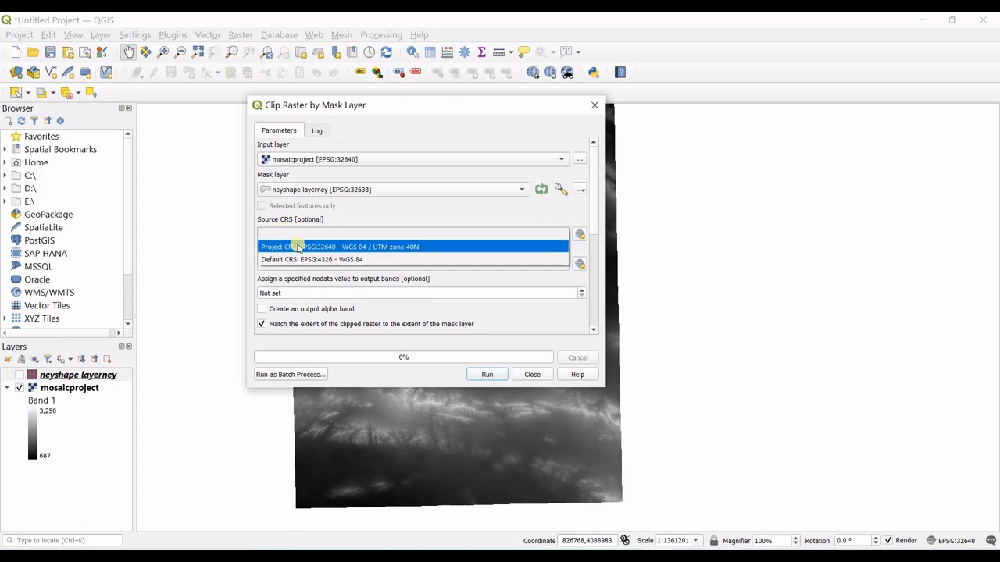
{"action": "left_click", "coordinate": [365, 247]}
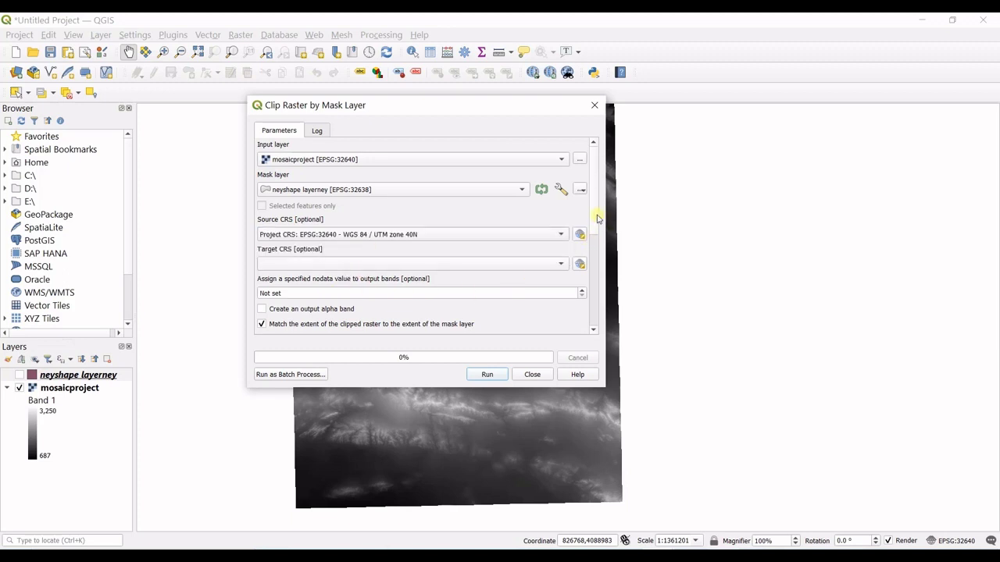
{"action": "scroll", "coordinate": [596, 217], "scroll_direction": "down", "scroll_amount": 5}
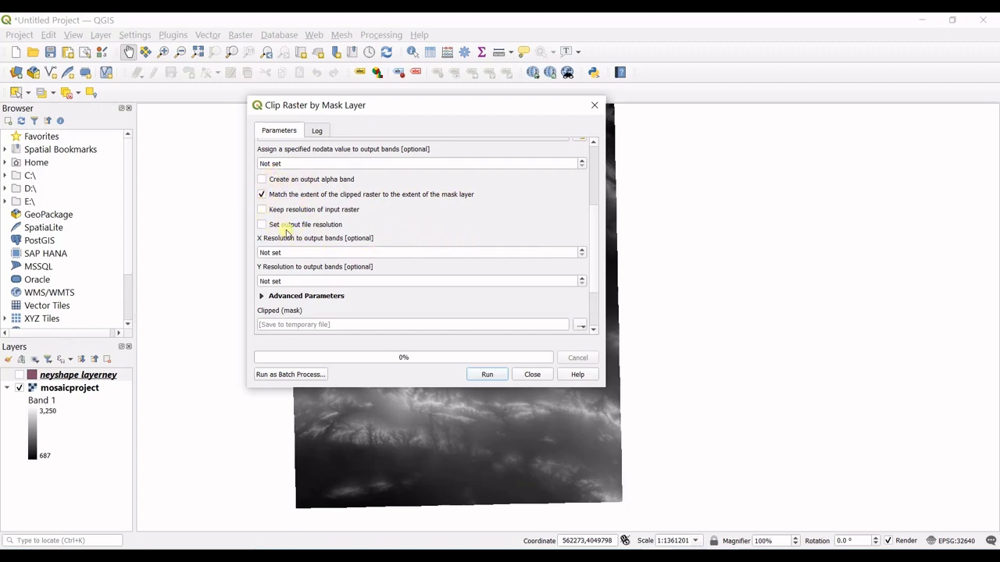
{"action": "left_click_drag", "start_coordinate": [594, 228], "coordinate": [591, 268]}
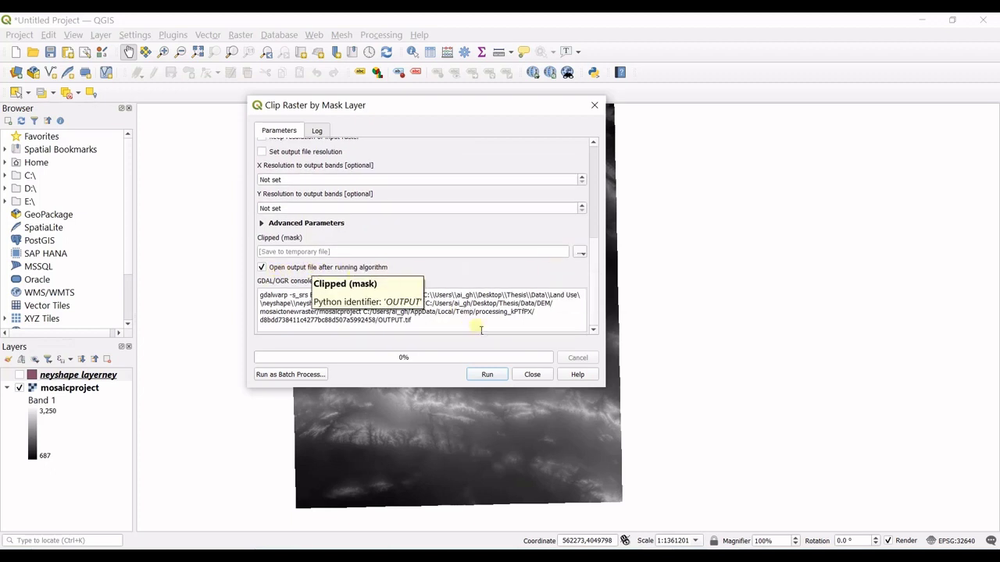
{"action": "left_click", "coordinate": [487, 375]}
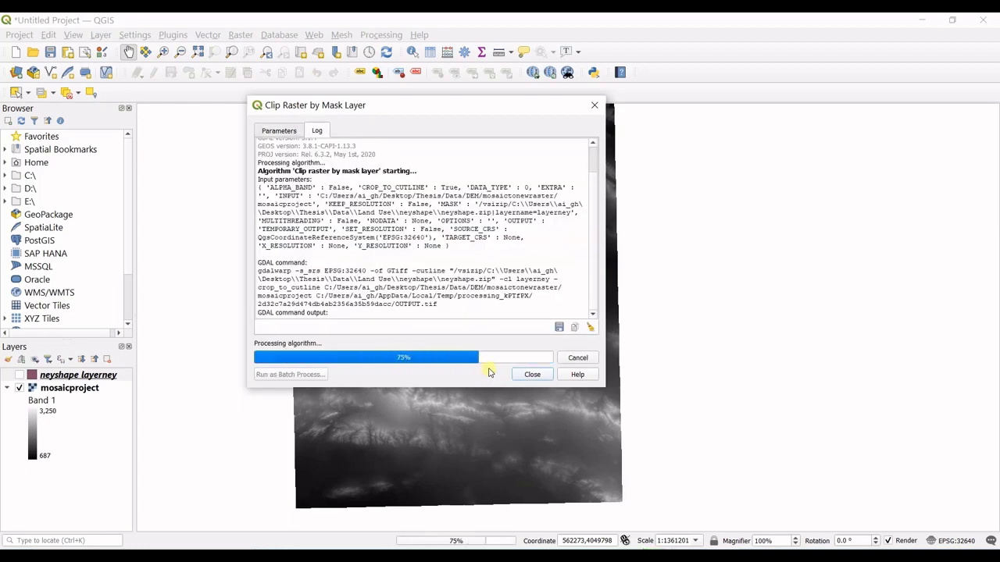
Close the clip dialog and hide mosaicproject to view the clipped result.
{"action": "left_click", "coordinate": [539, 375]}
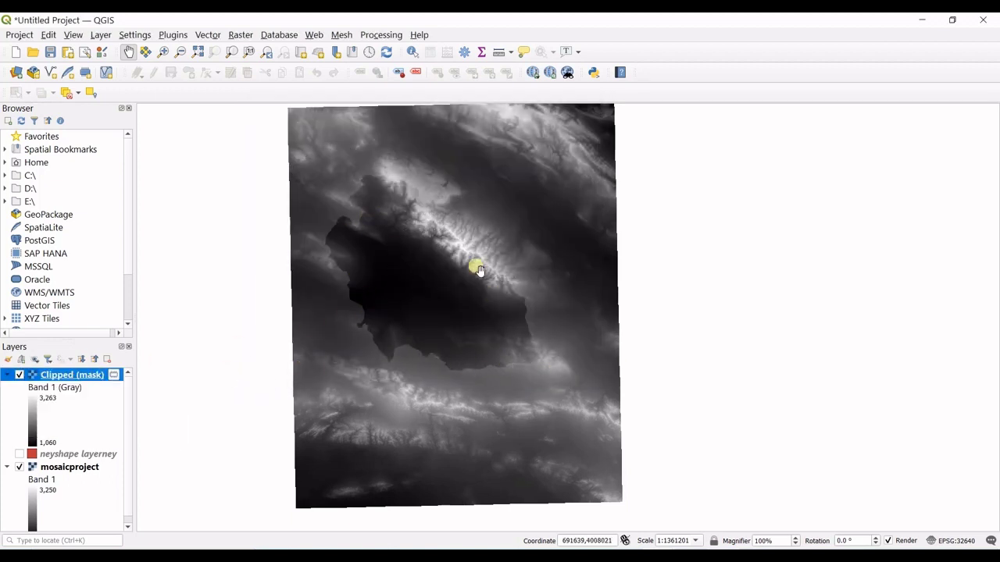
{"action": "left_click", "coordinate": [17, 469]}
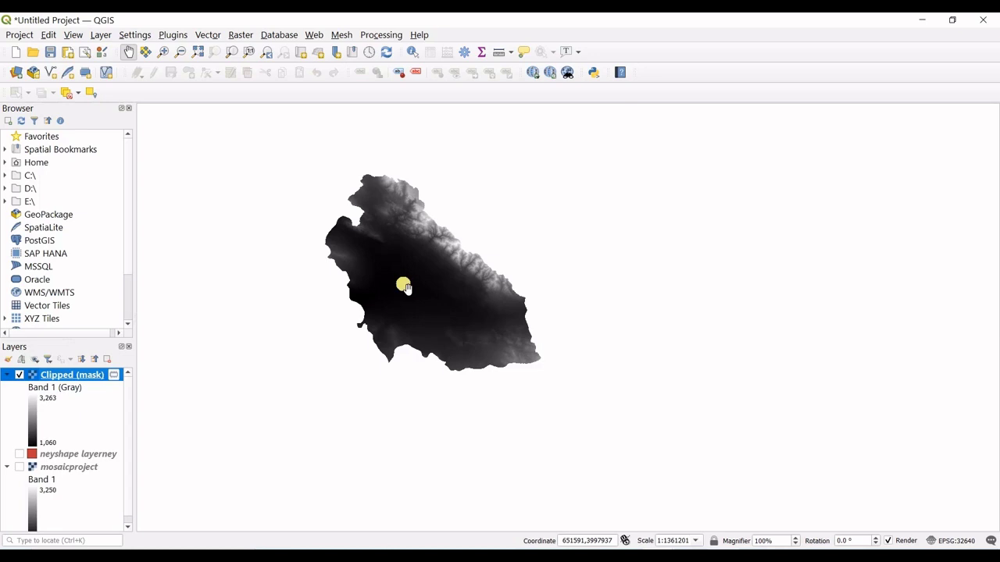
{"action": "left_click_drag", "start_coordinate": [406, 287], "coordinate": [407, 290]}
Remove the Clipped (mask) layer and make mosaicproject visible again.
{"action": "right_click", "coordinate": [82, 379]}
{"action": "left_click", "coordinate": [125, 247]}
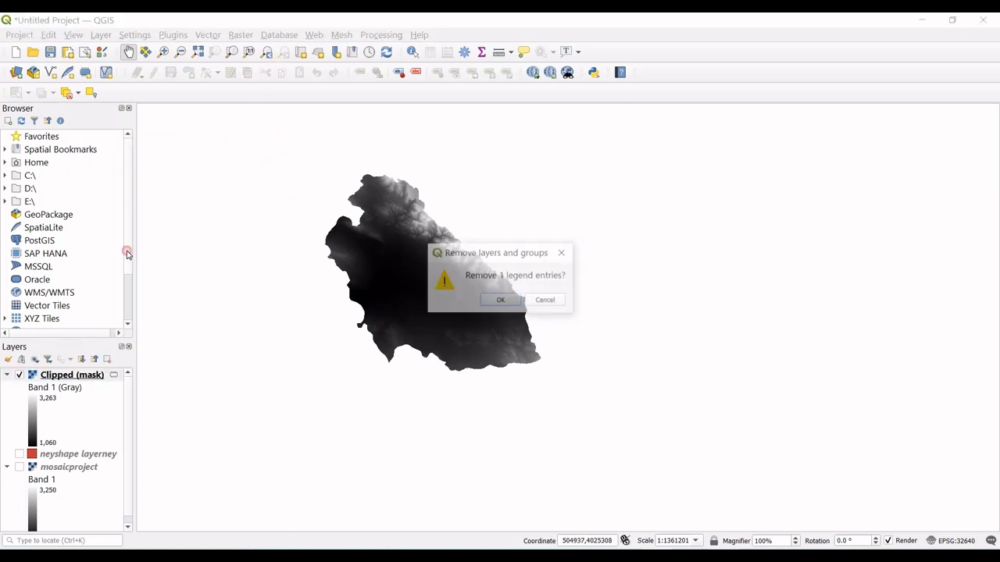
{"action": "left_click", "coordinate": [518, 303]}
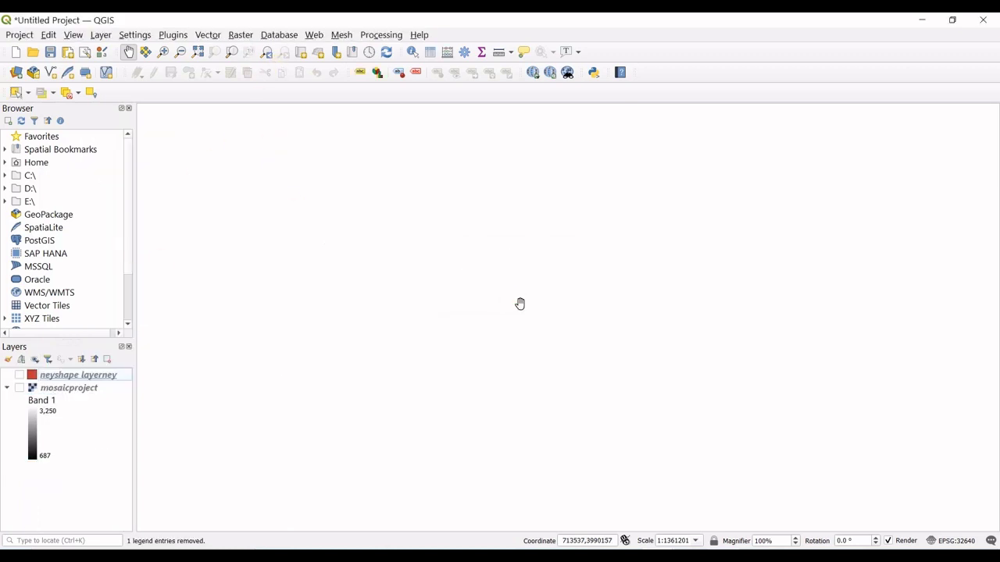
{"action": "left_click", "coordinate": [19, 389]}
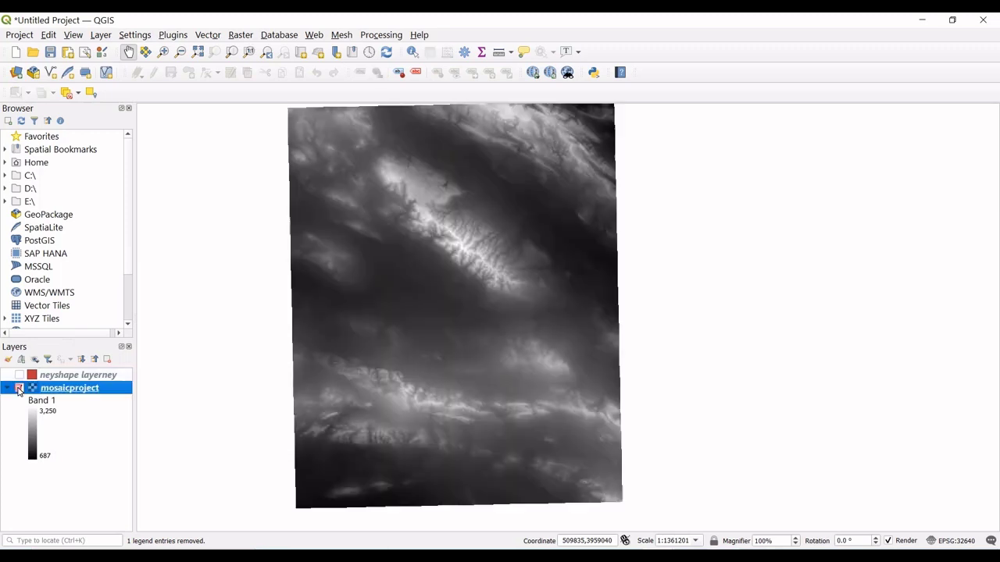
Clip mosaicproject with Clip Raster by Extent using the neyshape layerney layer's extent, and run it.
{"action": "left_click", "coordinate": [237, 37]}
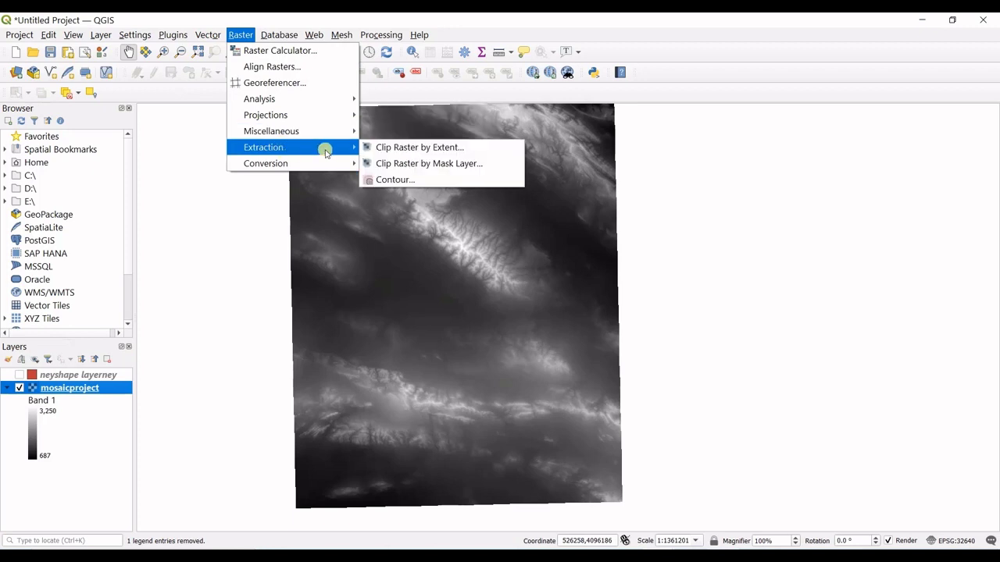
{"action": "mouse_move", "coordinate": [263, 147]}
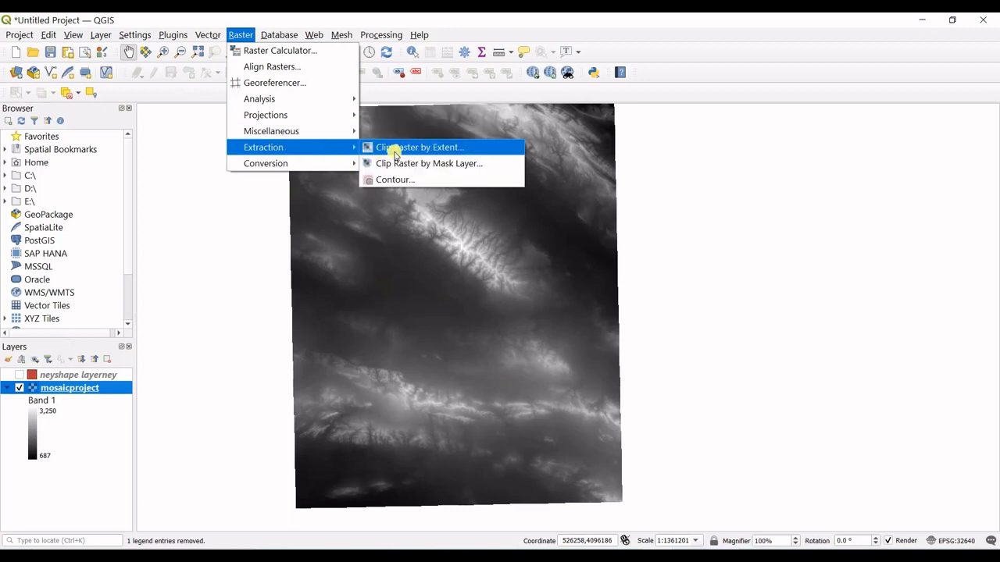
{"action": "left_click", "coordinate": [414, 148]}
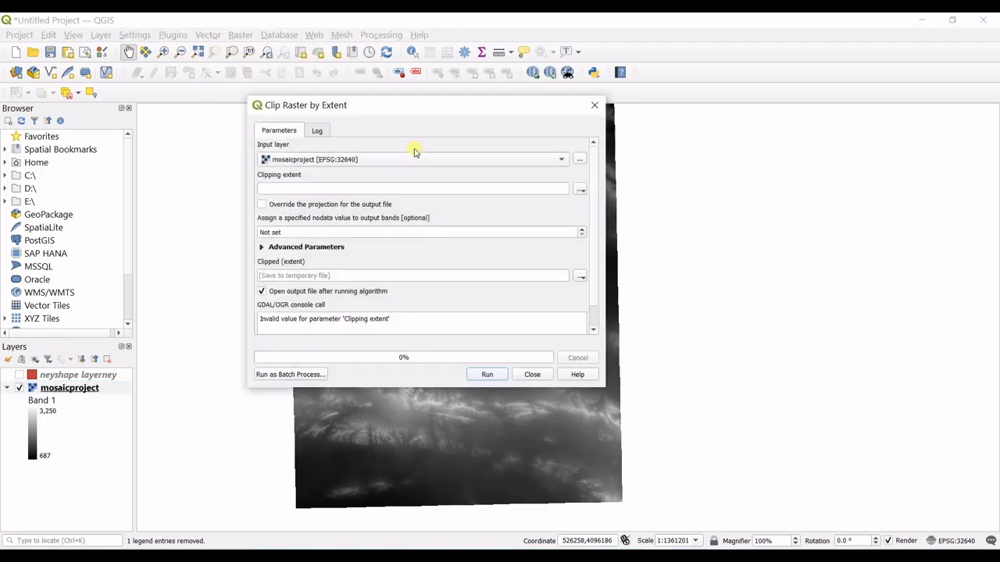
{"action": "left_click_drag", "start_coordinate": [409, 104], "coordinate": [366, 154]}
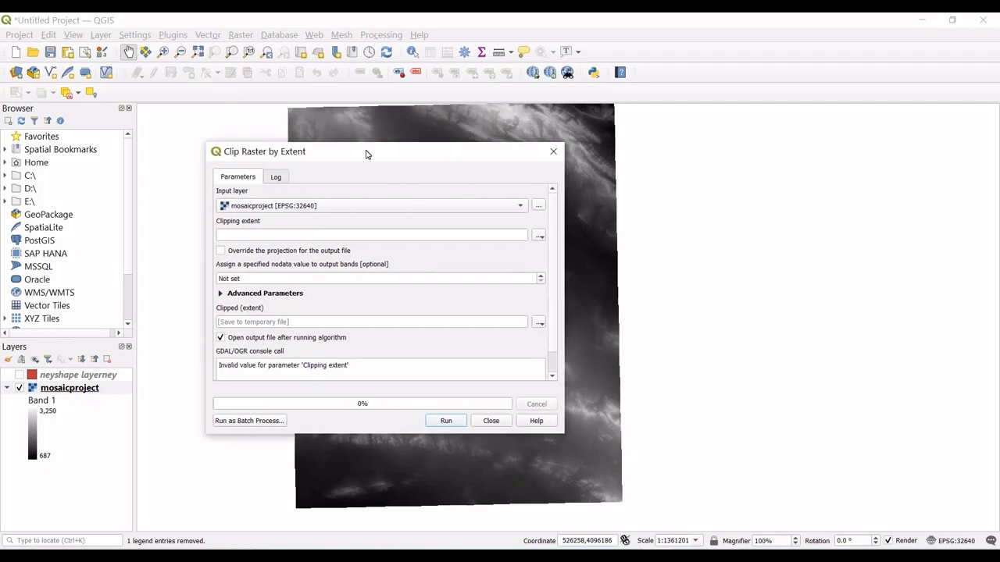
{"action": "left_click", "coordinate": [247, 207]}
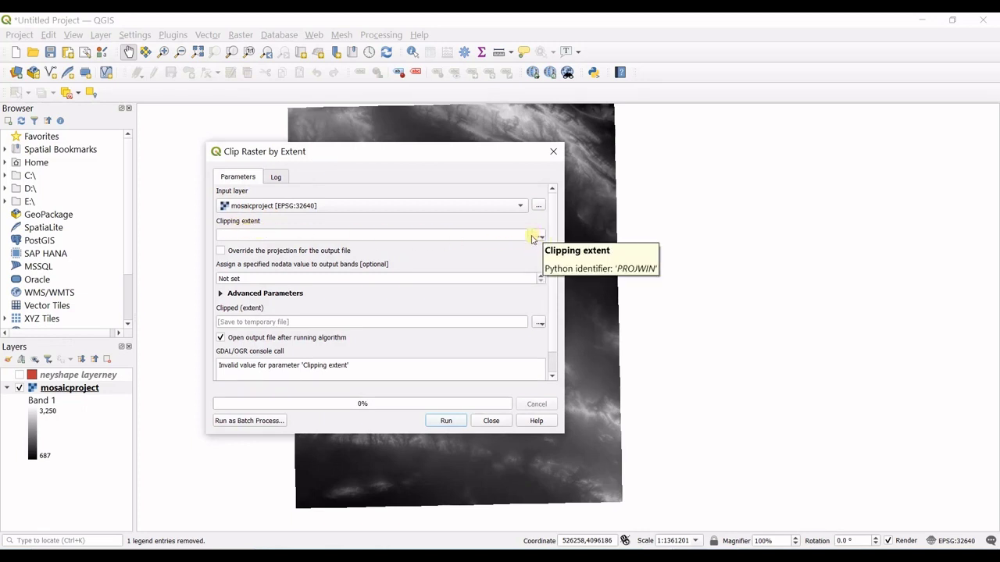
{"action": "left_click", "coordinate": [538, 237]}
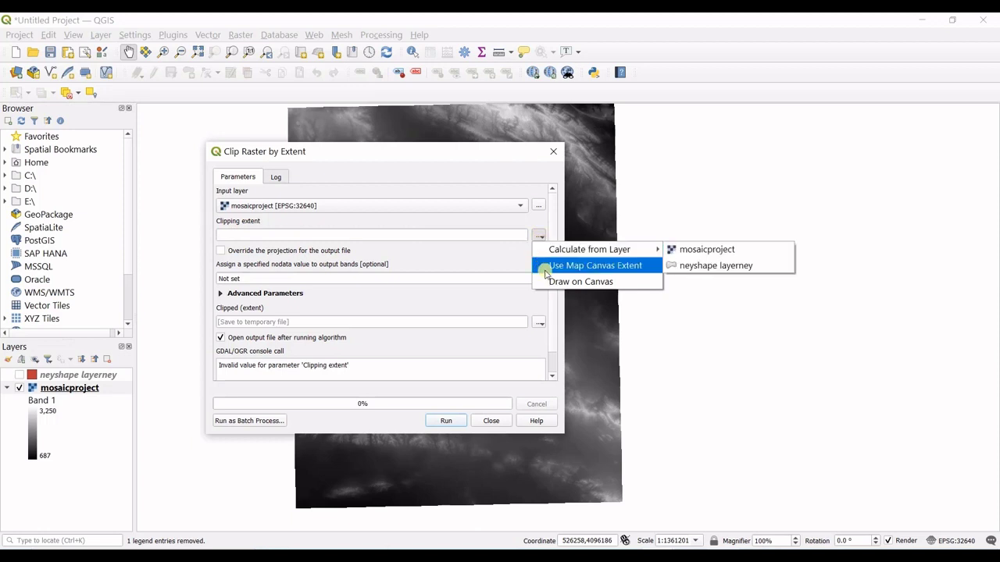
{"action": "mouse_move", "coordinate": [590, 250]}
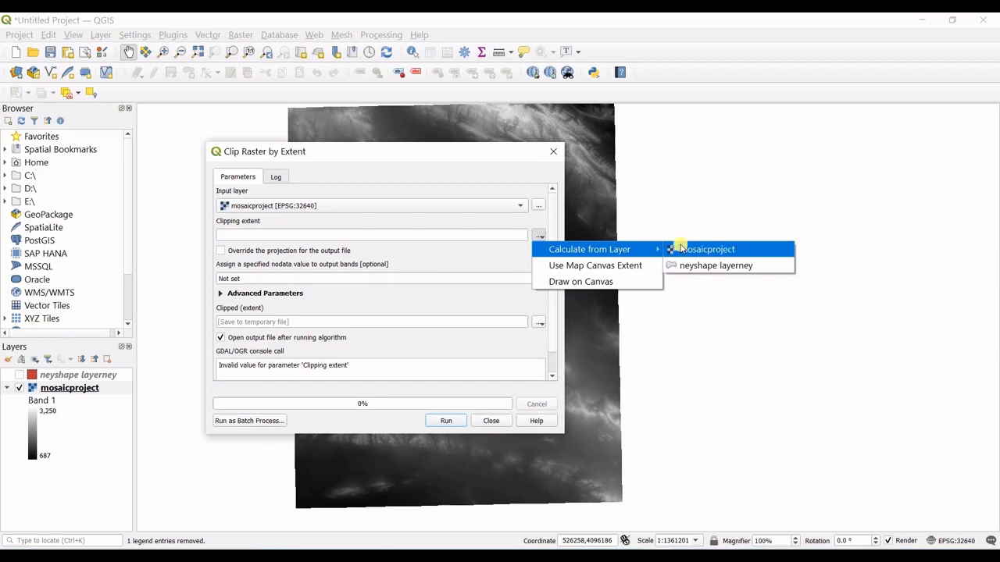
{"action": "left_click", "coordinate": [688, 267]}
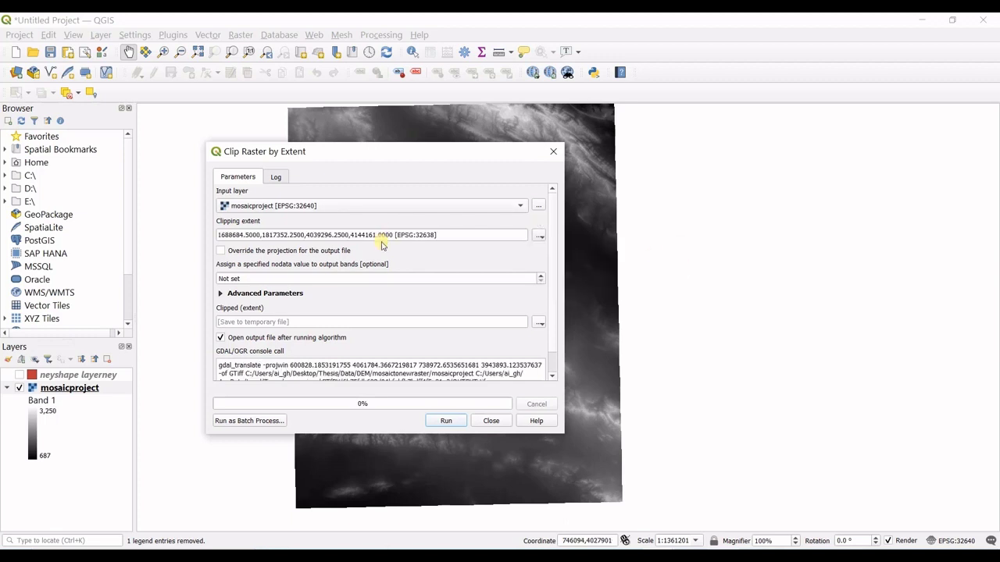
{"action": "scroll", "coordinate": [556, 239], "scroll_direction": "down", "scroll_amount": 1}
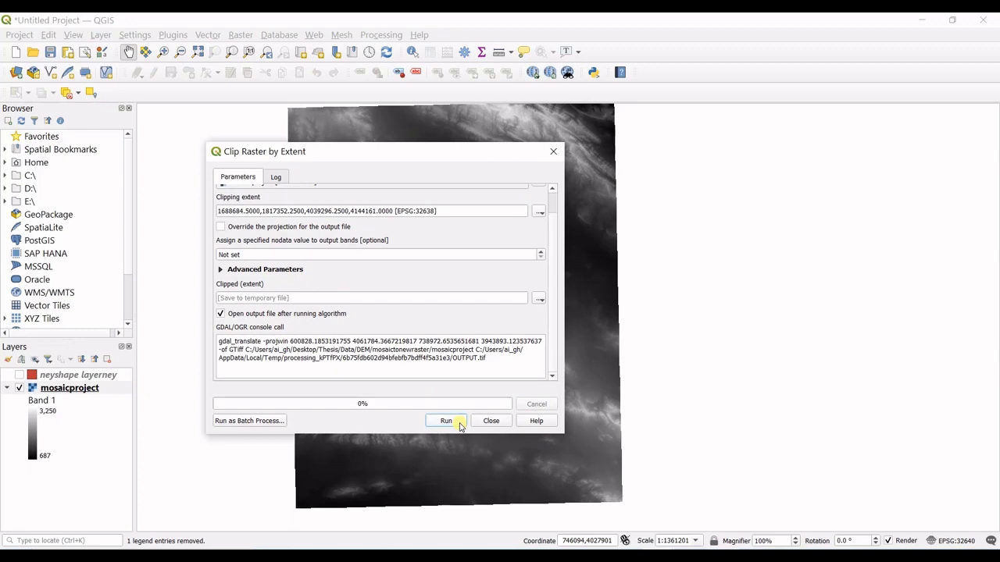
{"action": "left_click", "coordinate": [446, 421]}
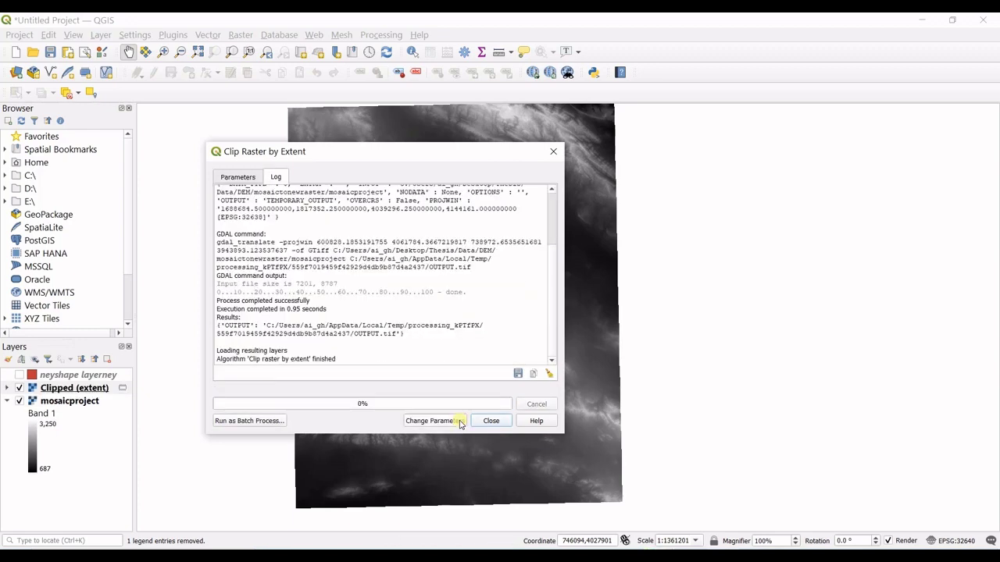
Close the clip tool, hide the Clipped (extent) layer and show mosaicproject again.
{"action": "left_click", "coordinate": [490, 422]}
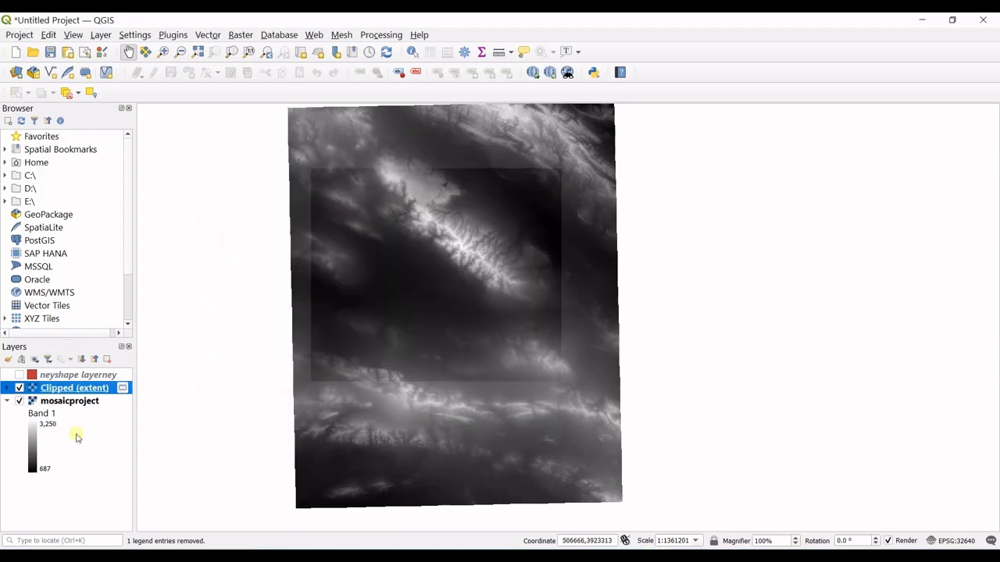
{"action": "left_click", "coordinate": [20, 401]}
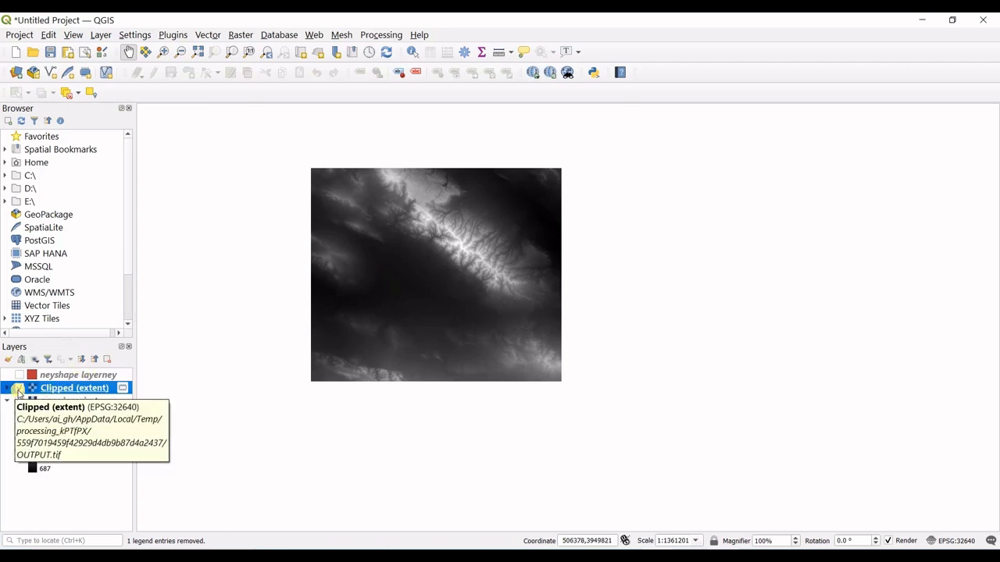
{"action": "left_click", "coordinate": [19, 388]}
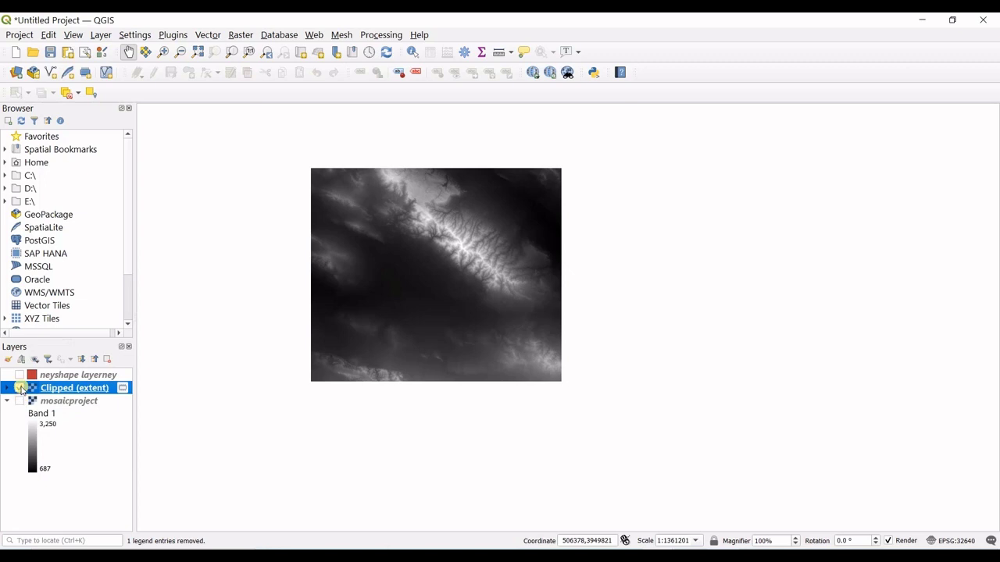
{"action": "left_click", "coordinate": [20, 401]}
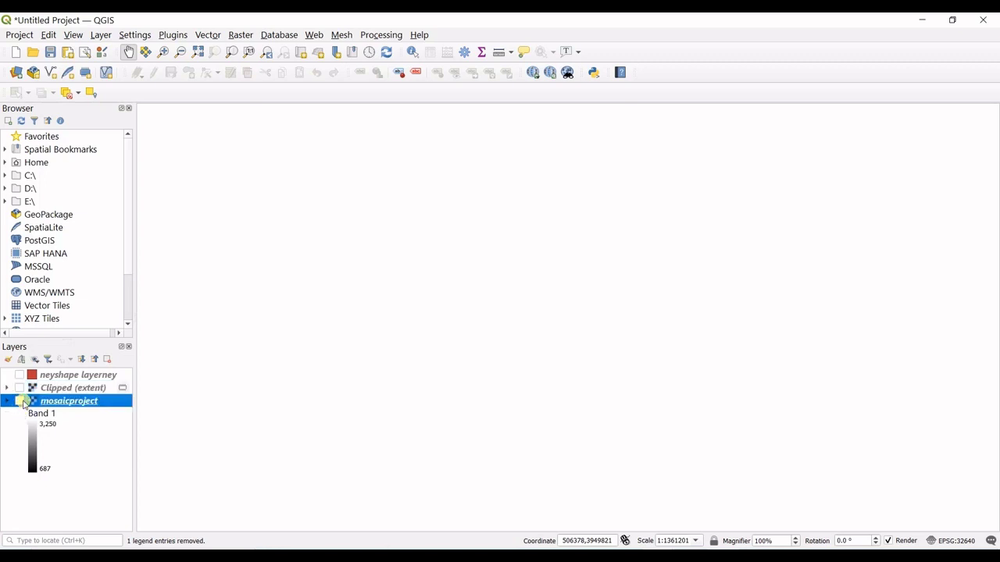
{"action": "left_click", "coordinate": [19, 401]}
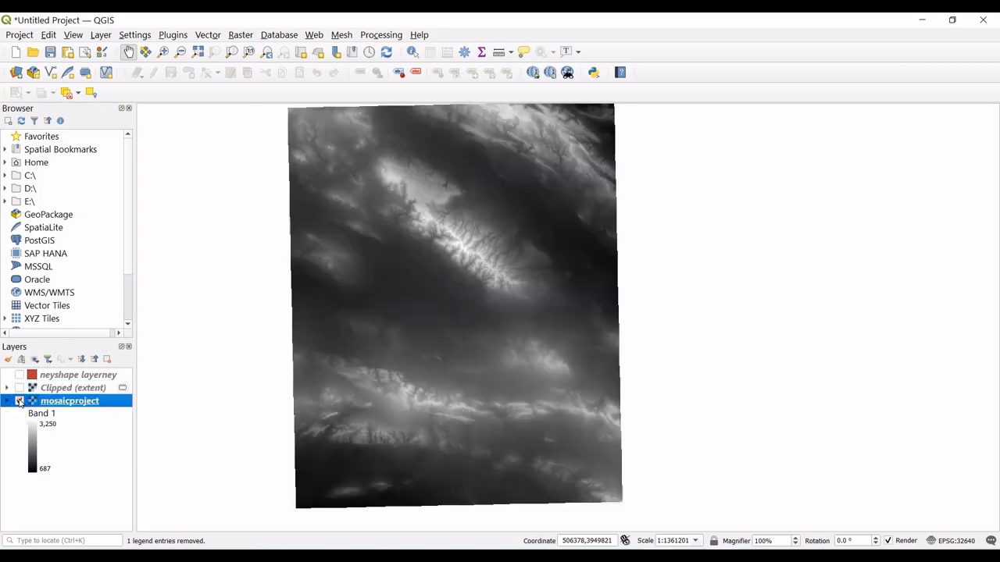
{"action": "left_click", "coordinate": [239, 35]}
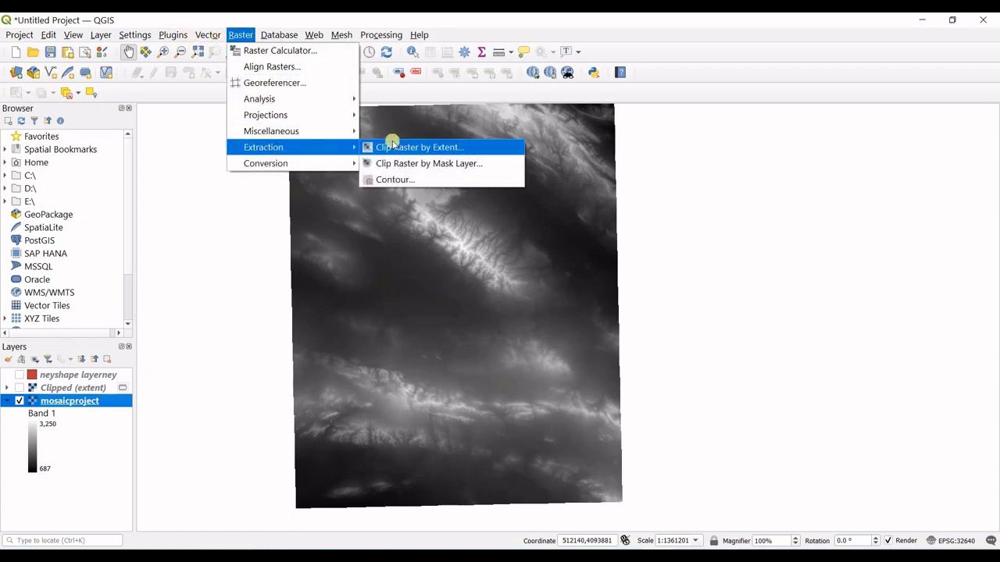
Set Clip Raster by Extent on mosaicproject to use a rectangle drawn over the DEM.
{"action": "mouse_move", "coordinate": [263, 147]}
{"action": "left_click", "coordinate": [402, 149]}
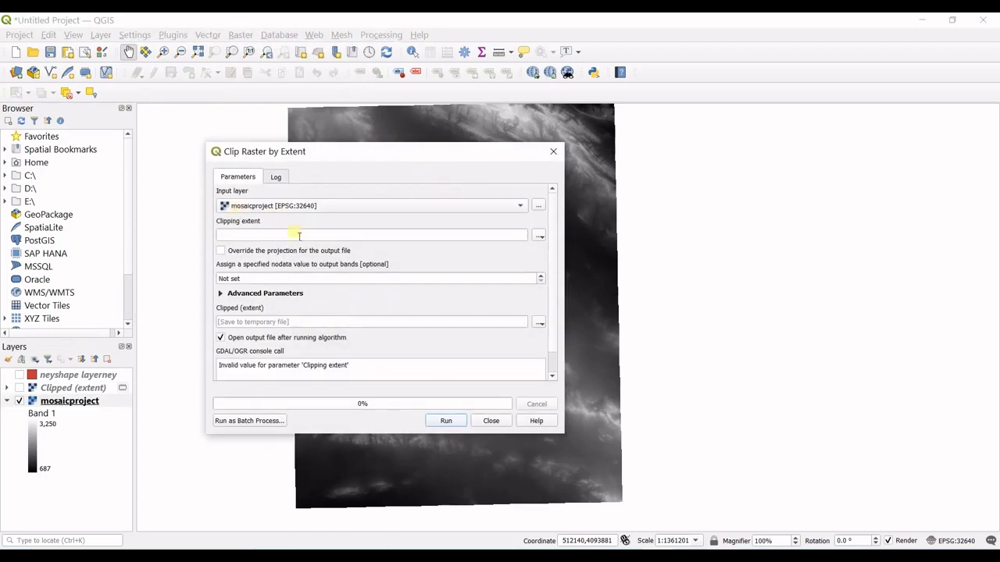
{"action": "left_click", "coordinate": [457, 206]}
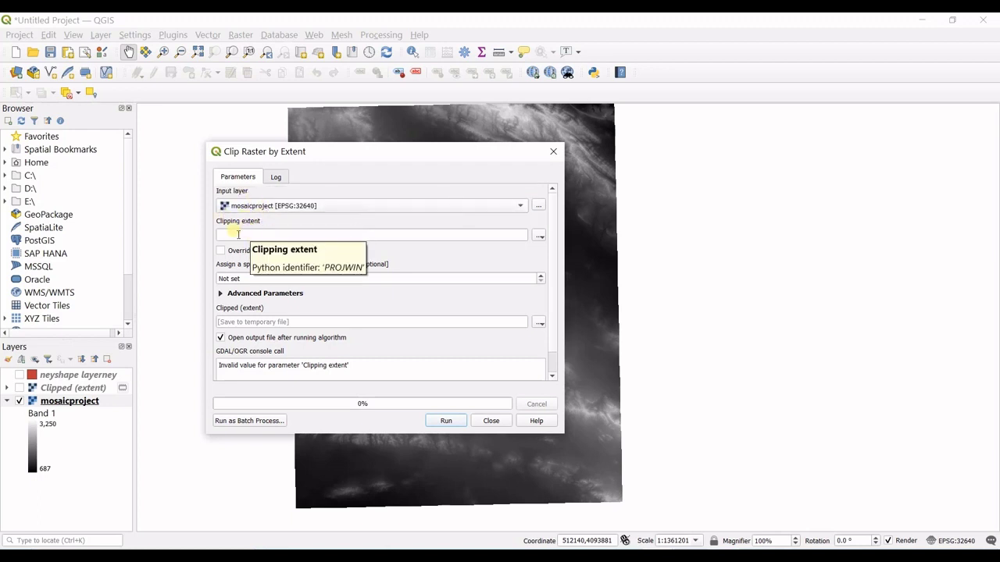
{"action": "left_click", "coordinate": [539, 236]}
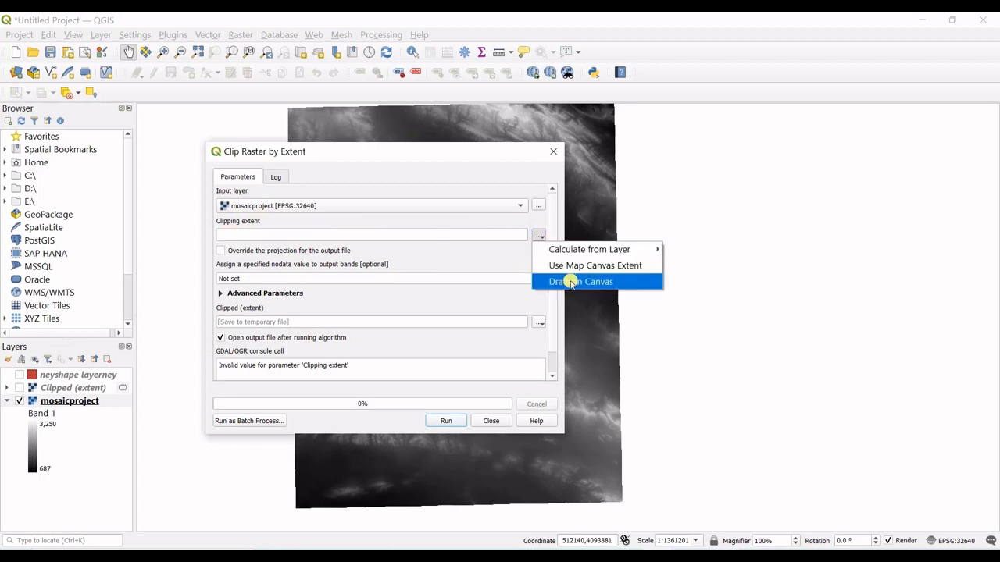
{"action": "left_click", "coordinate": [571, 283]}
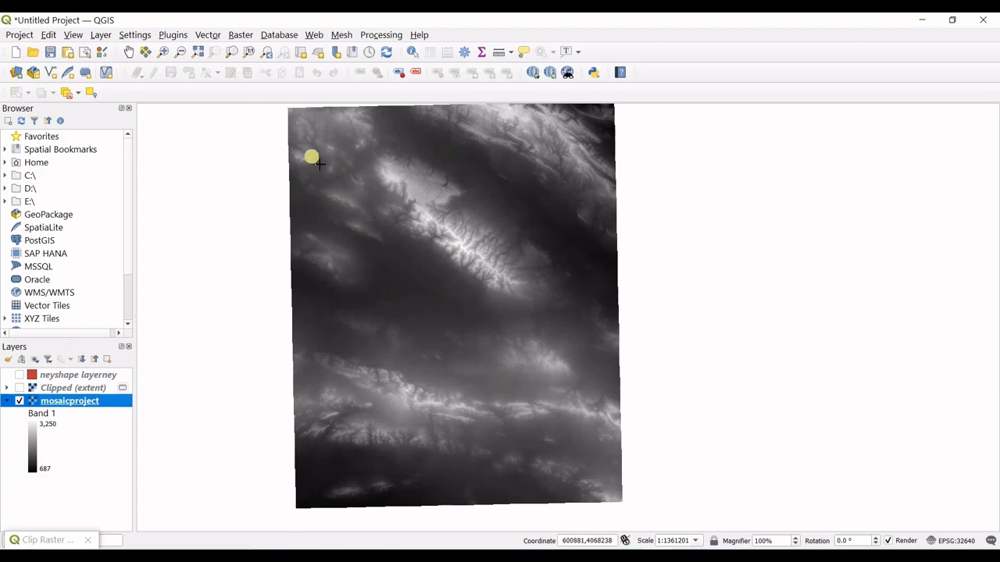
{"action": "left_click_drag", "start_coordinate": [308, 145], "coordinate": [573, 432]}
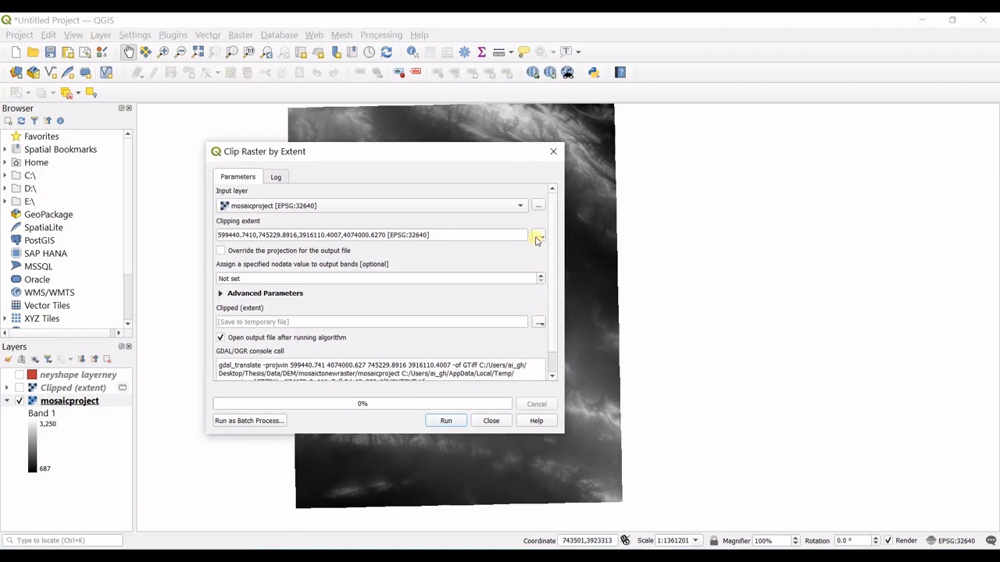
{"action": "left_click", "coordinate": [537, 237]}
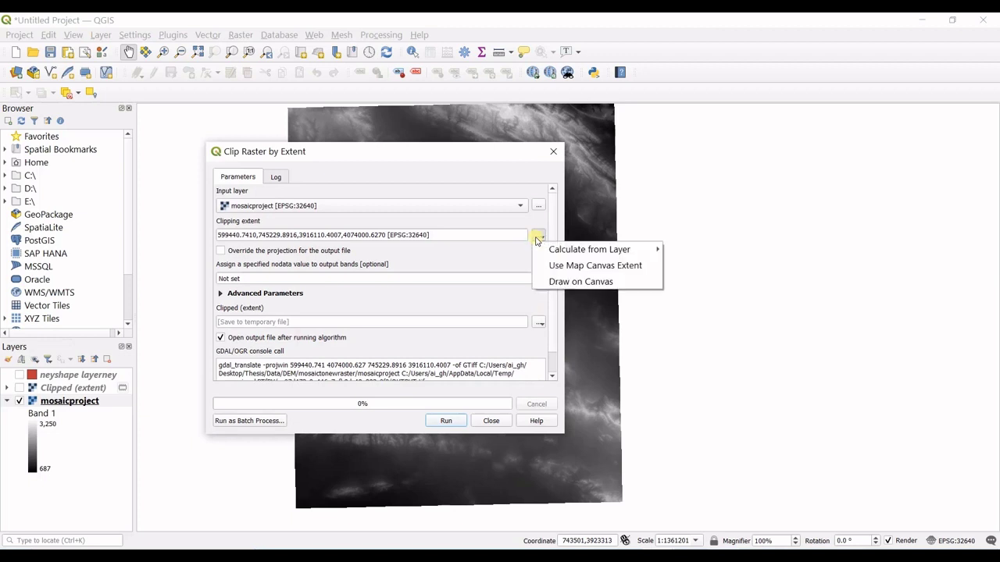
Redraw the clipping rectangle smaller, over the DEM's central band.
{"action": "left_click", "coordinate": [559, 282]}
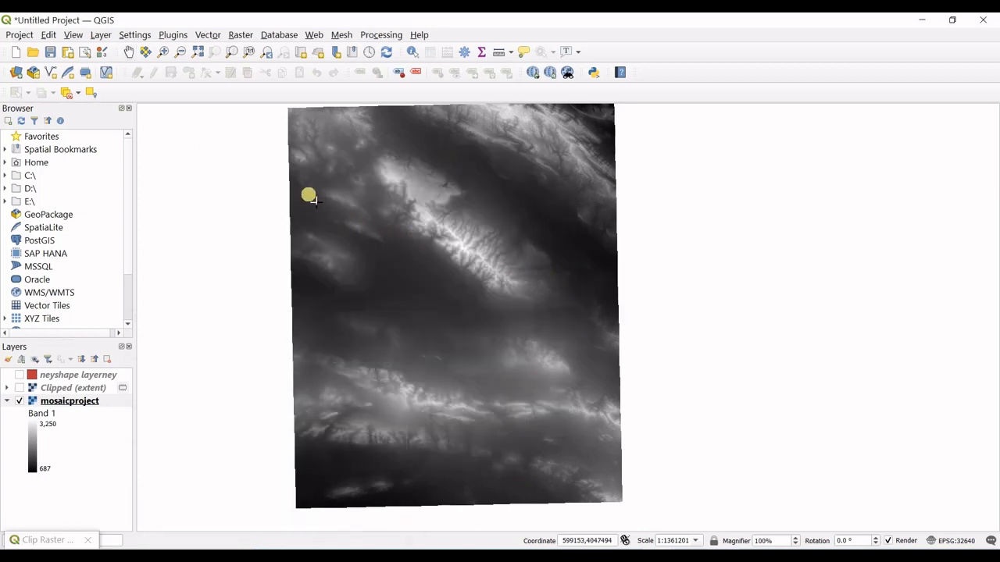
{"action": "mouse_move", "coordinate": [357, 228]}
{"action": "left_mouse_down"}
{"action": "mouse_move", "coordinate": [310, 200]}
{"action": "mouse_move", "coordinate": [605, 396]}
{"action": "left_mouse_up"}
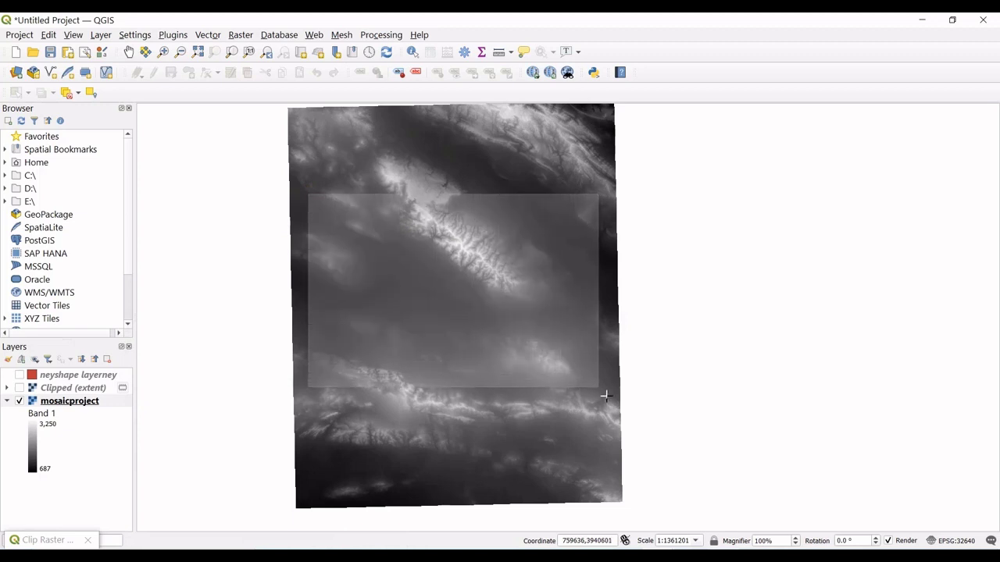
{"action": "left_click_drag", "start_coordinate": [606, 396], "coordinate": [599, 389]}
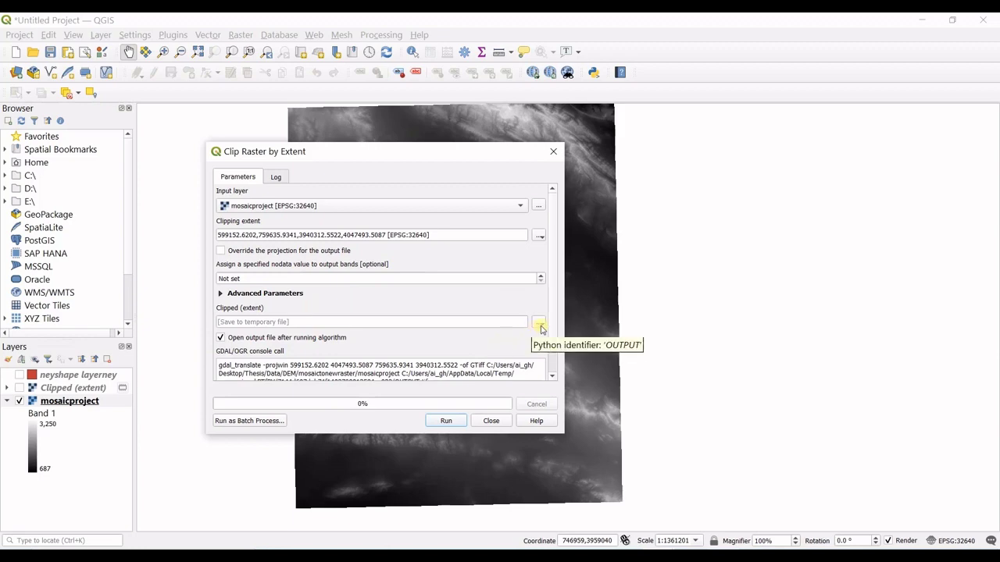
Run the drawn-rectangle clip to create a second Clipped (extent) raster.
{"action": "scroll", "coordinate": [546, 331], "scroll_direction": "down", "scroll_amount": 2}
{"action": "left_click", "coordinate": [461, 420]}
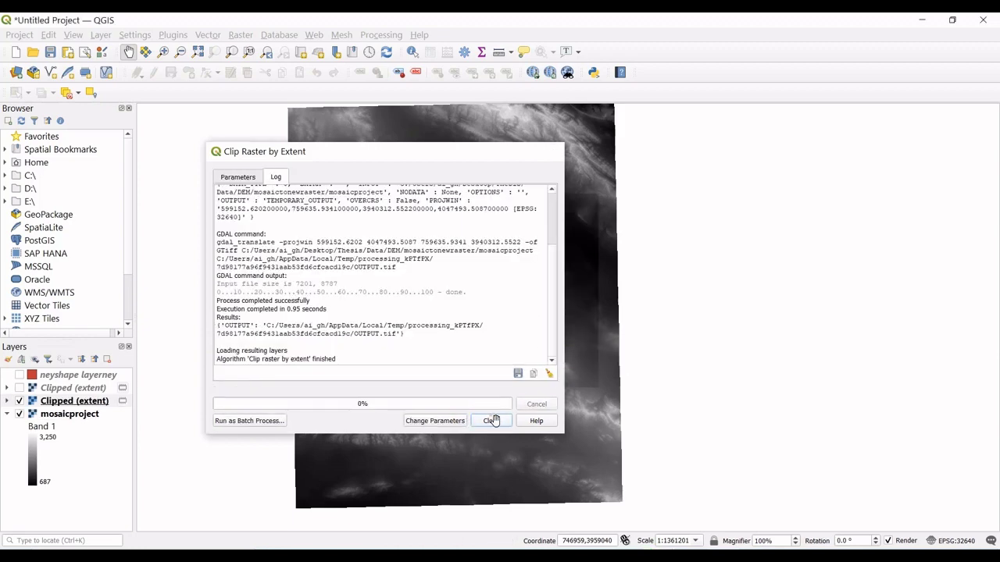
{"action": "left_click", "coordinate": [493, 420]}
Hide mosaicproject and show the earlier Clipped (extent) layer alongside the new one.
{"action": "left_click", "coordinate": [19, 415]}
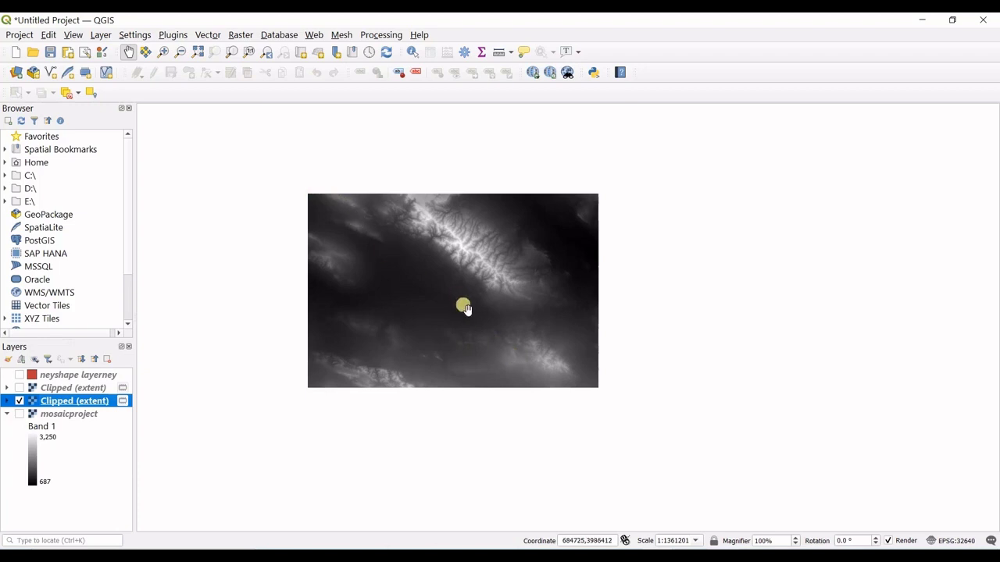
{"action": "left_click", "coordinate": [76, 388]}
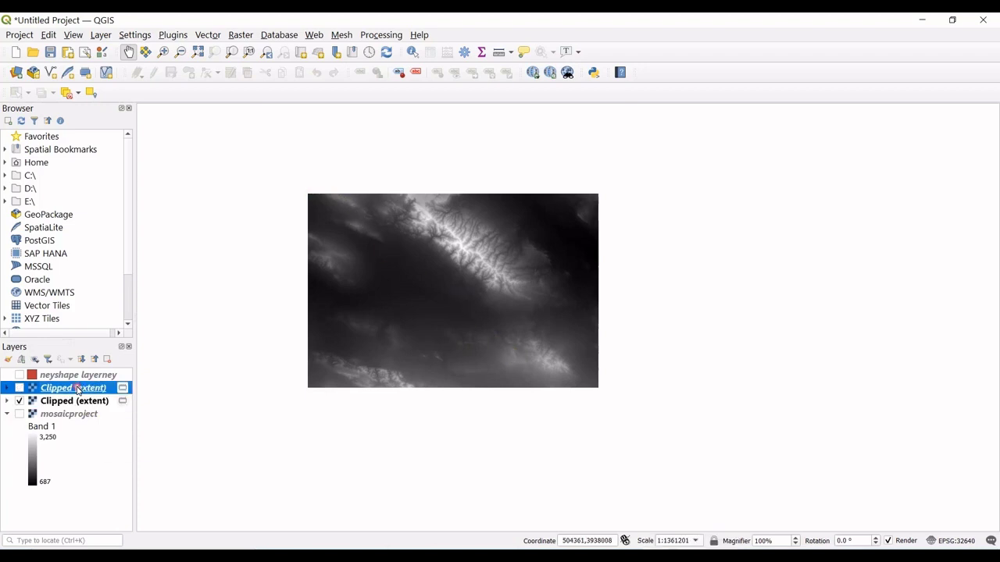
{"action": "left_click", "coordinate": [20, 387]}
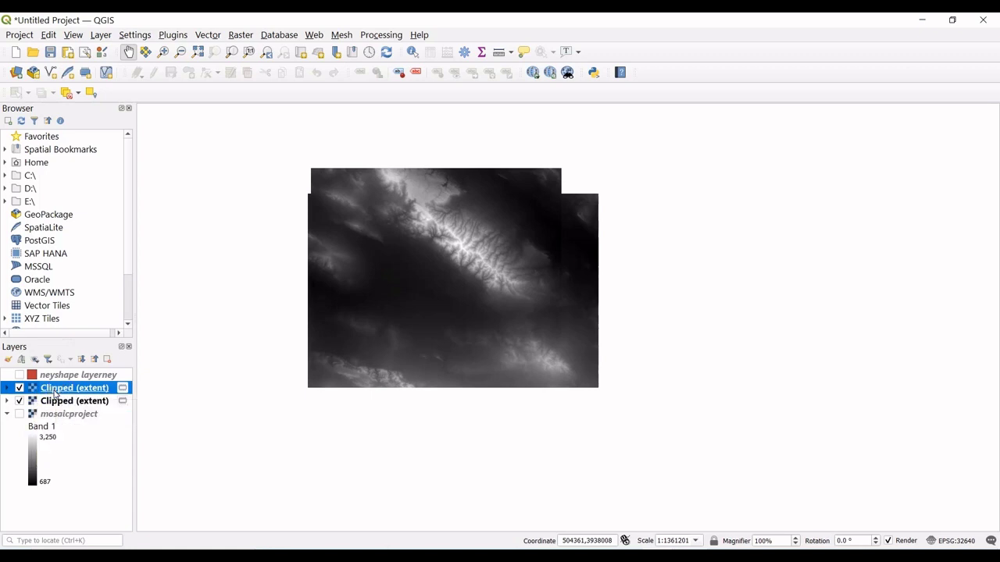
Open Save As for the upper Clipped (extent) layer with GeoTIFF output format.
{"action": "right_click", "coordinate": [55, 395]}
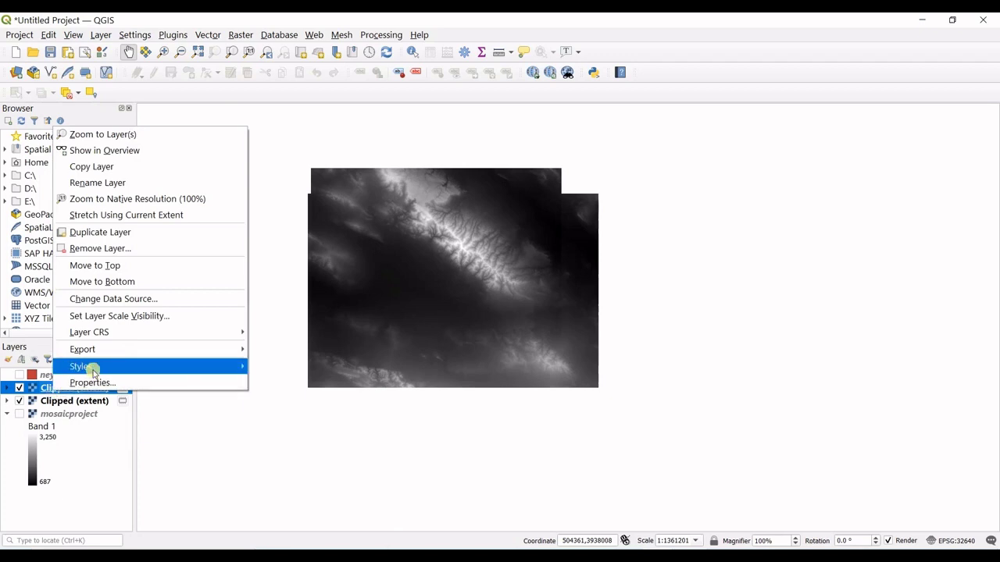
{"action": "mouse_move", "coordinate": [149, 349]}
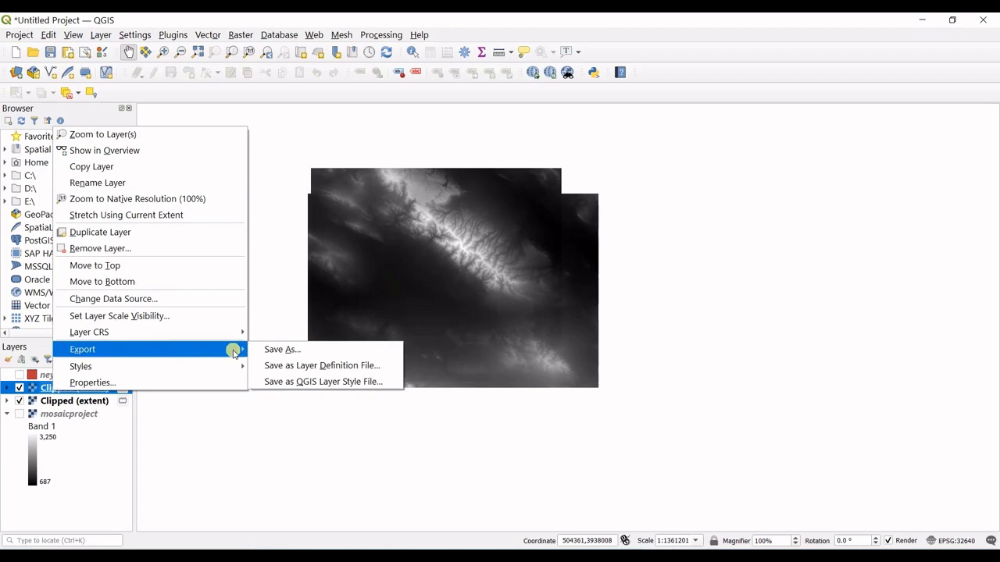
{"action": "left_click", "coordinate": [270, 352]}
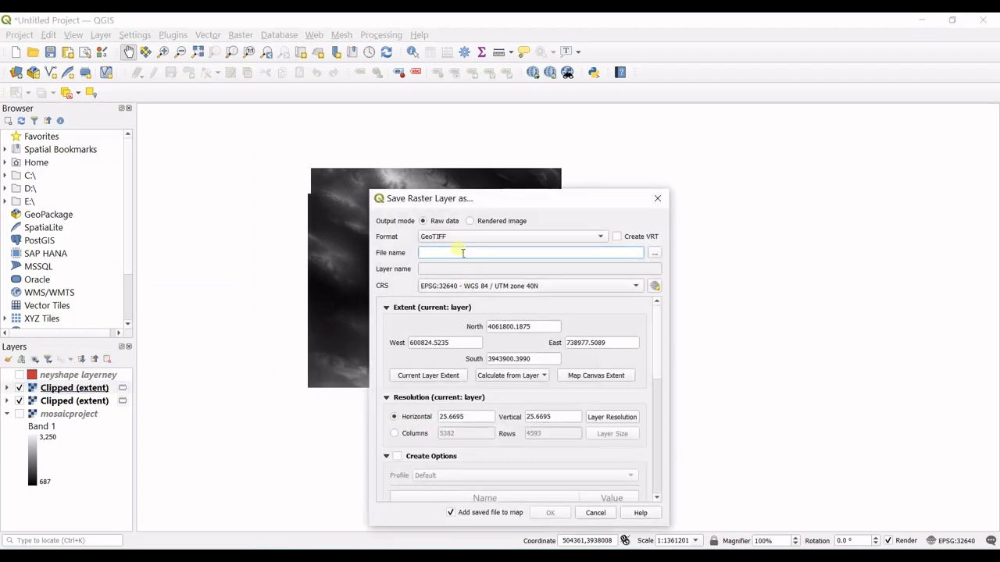
{"action": "left_click_drag", "start_coordinate": [449, 206], "coordinate": [228, 143]}
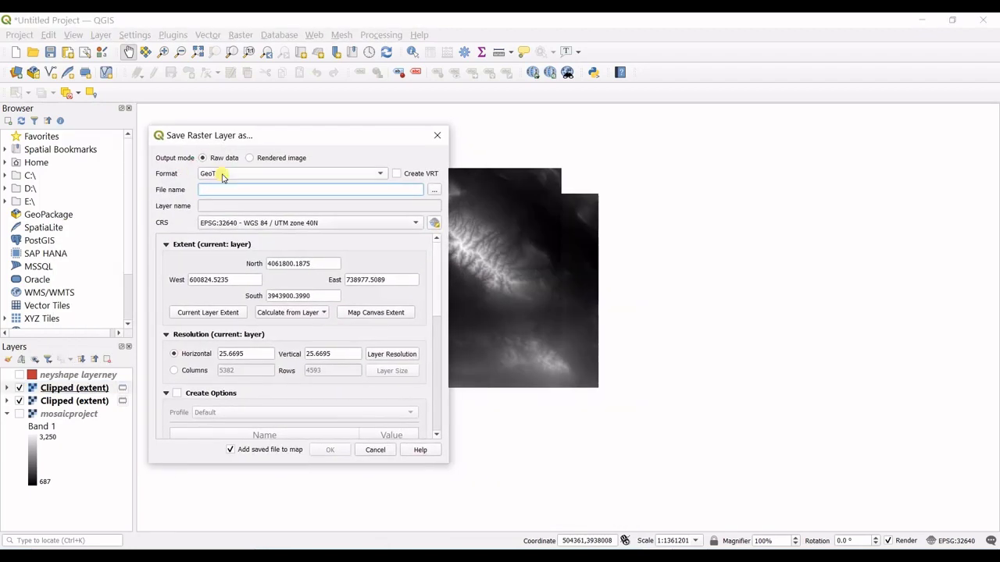
{"action": "left_click", "coordinate": [224, 173]}
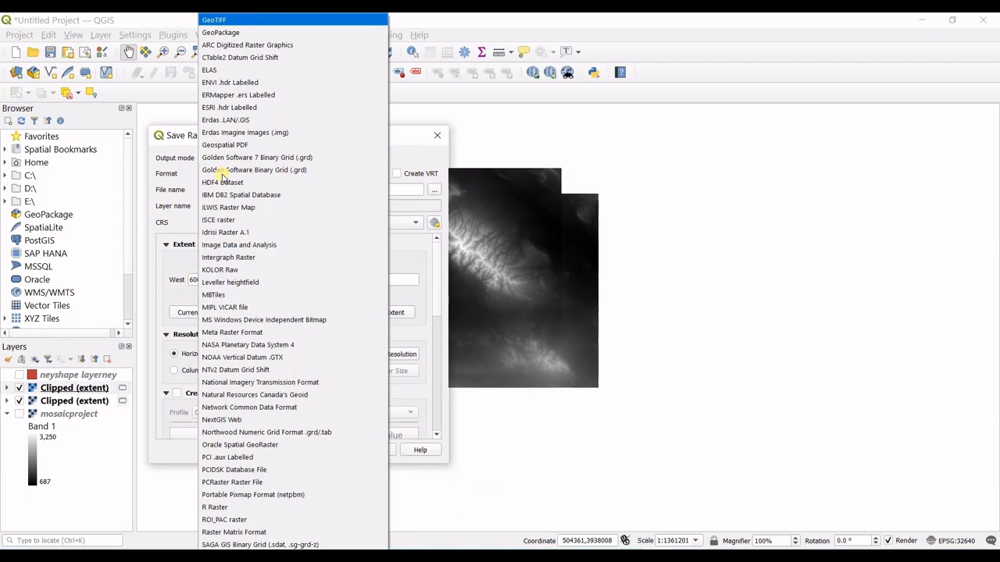
{"action": "left_click", "coordinate": [210, 21]}
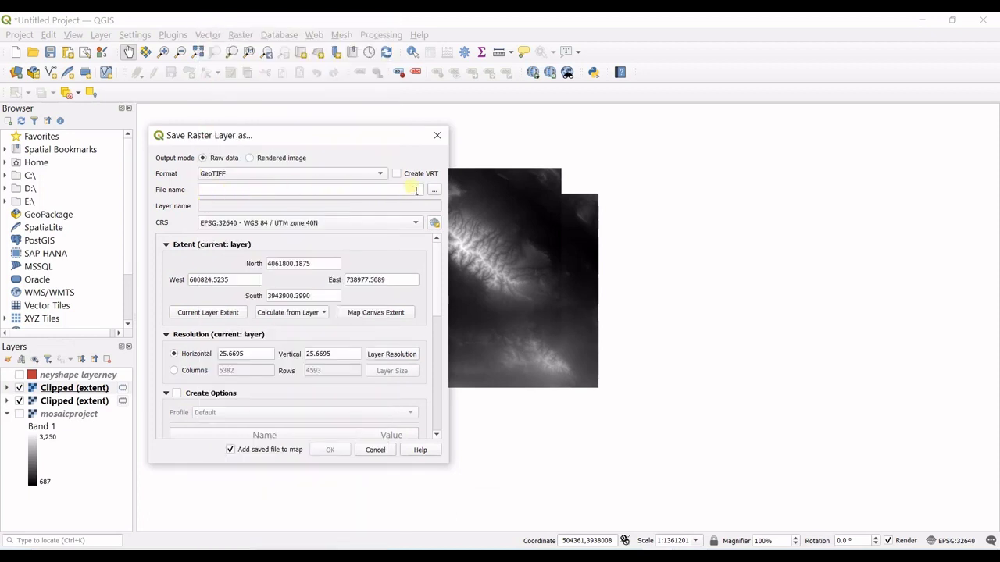
Set the output file to 1.2.tif on the Desktop.
{"action": "left_click", "coordinate": [233, 190]}
{"action": "left_click", "coordinate": [435, 190]}
{"action": "left_click", "coordinate": [235, 247]}
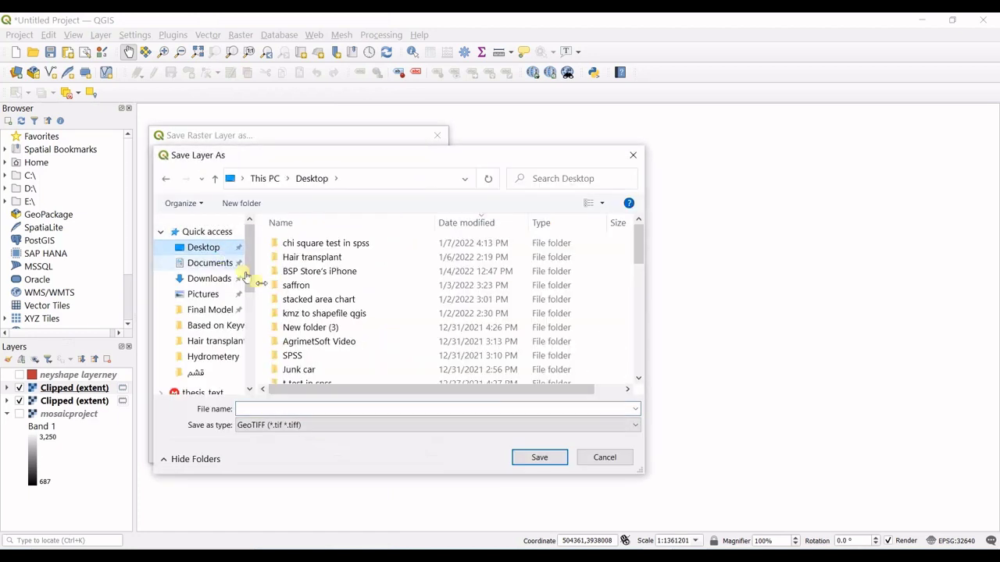
{"action": "type", "text": "1"}
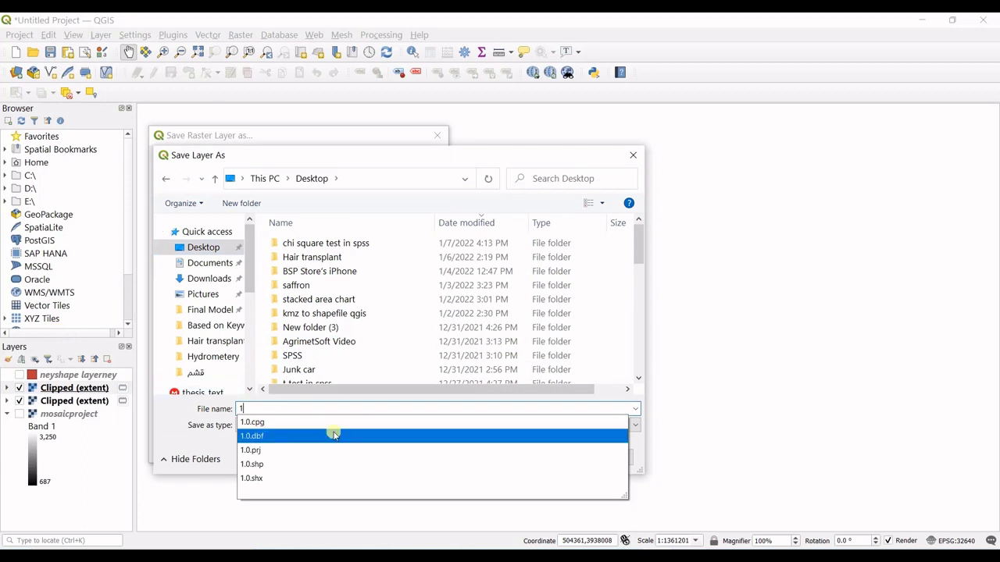
{"action": "type", "text": "."}
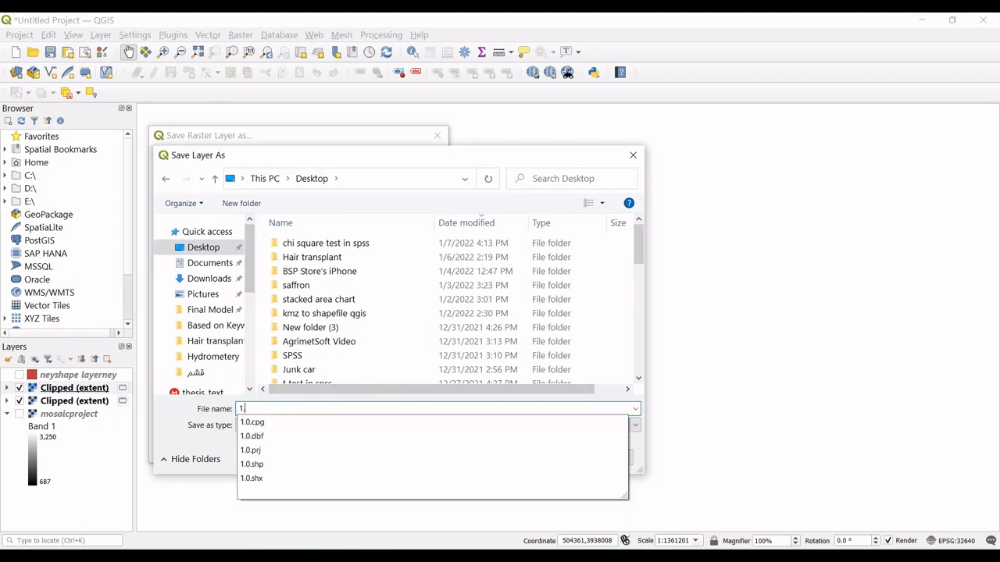
{"action": "type", "text": "2"}
{"action": "left_click", "coordinate": [539, 458]}
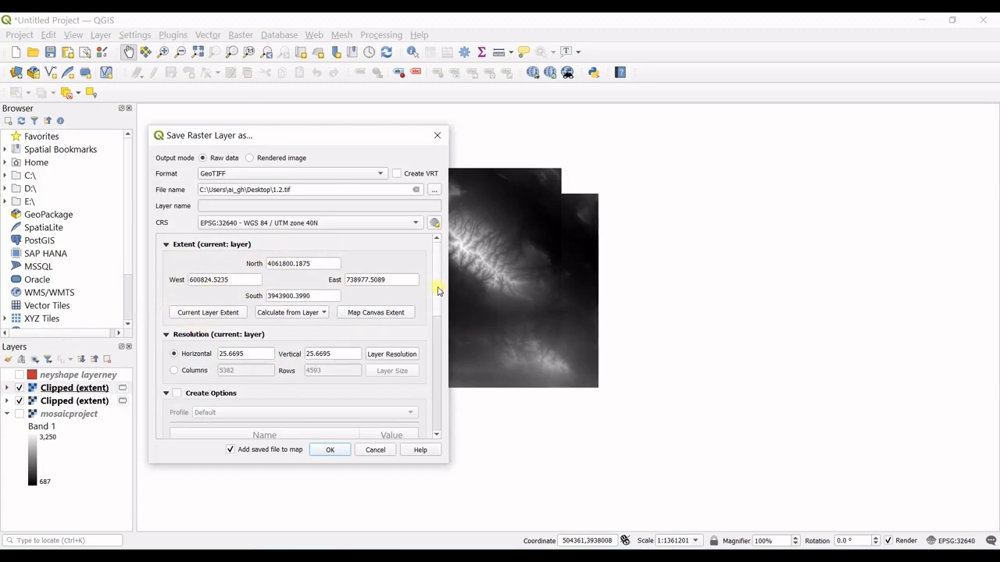
{"action": "left_click_drag", "start_coordinate": [437, 289], "coordinate": [448, 403]}
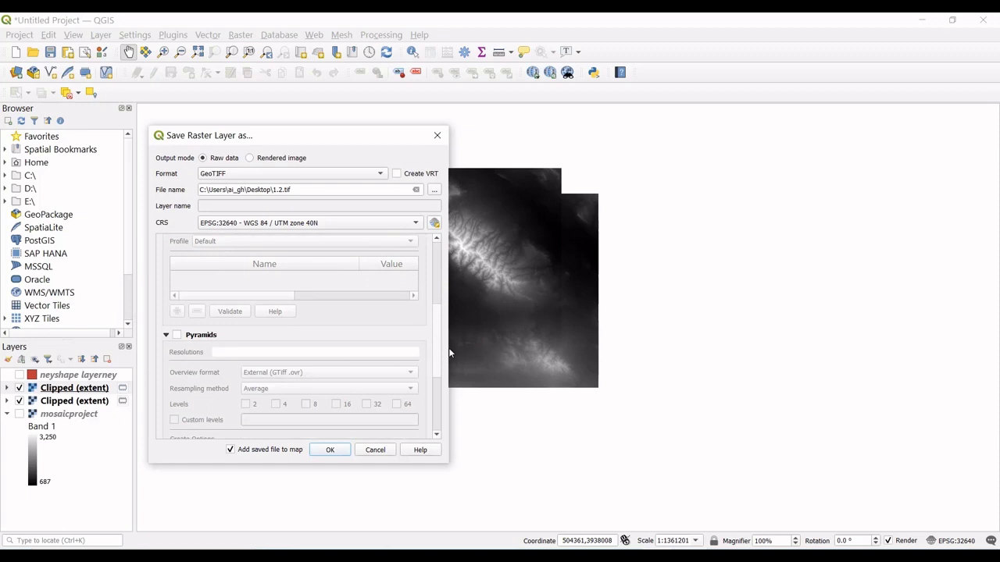
Close the Save Raster Layer As dialog without exporting.
{"action": "left_click", "coordinate": [438, 137]}
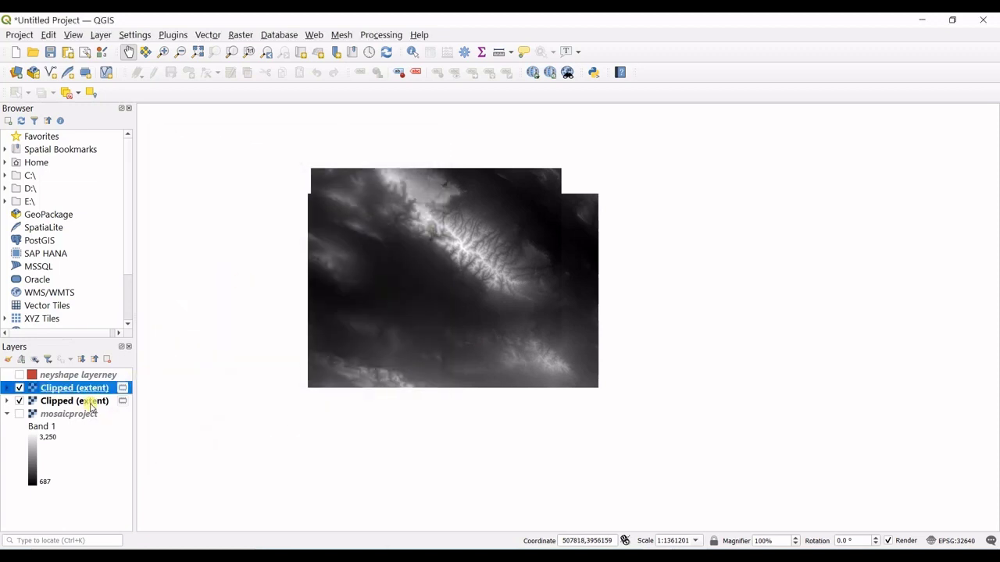